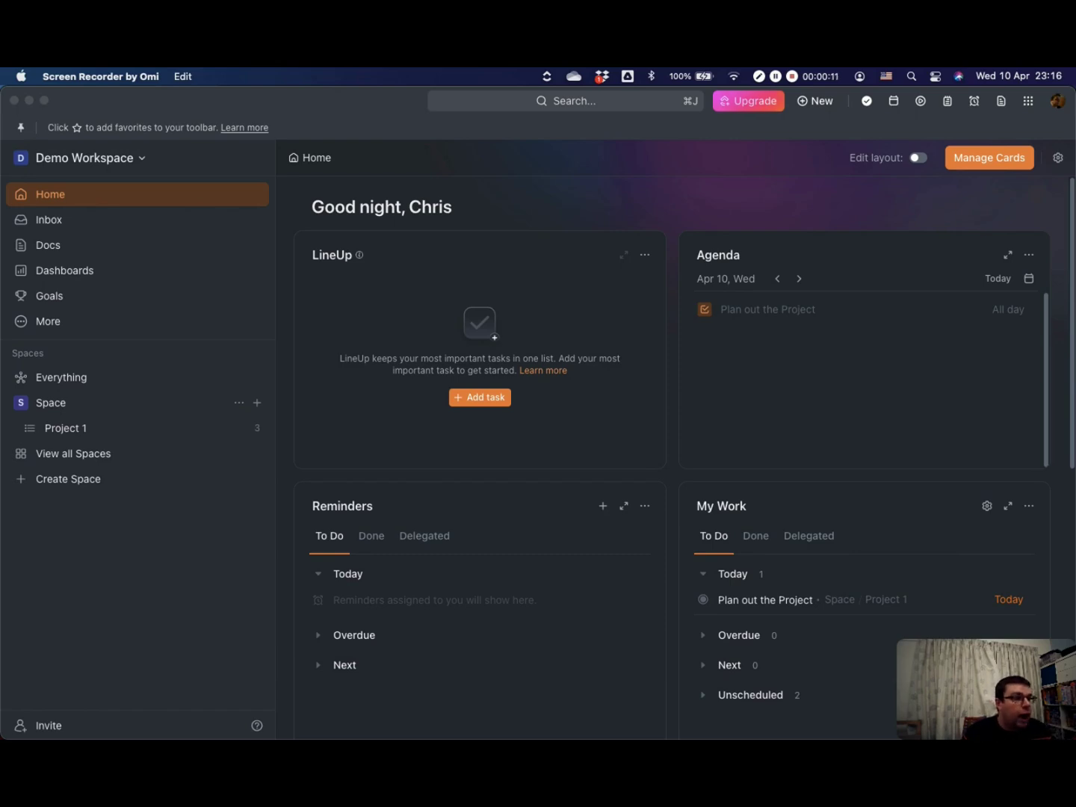
Step: Switch to ClickUp so the Demo Workspace Home page is showing
key(super+Tab)
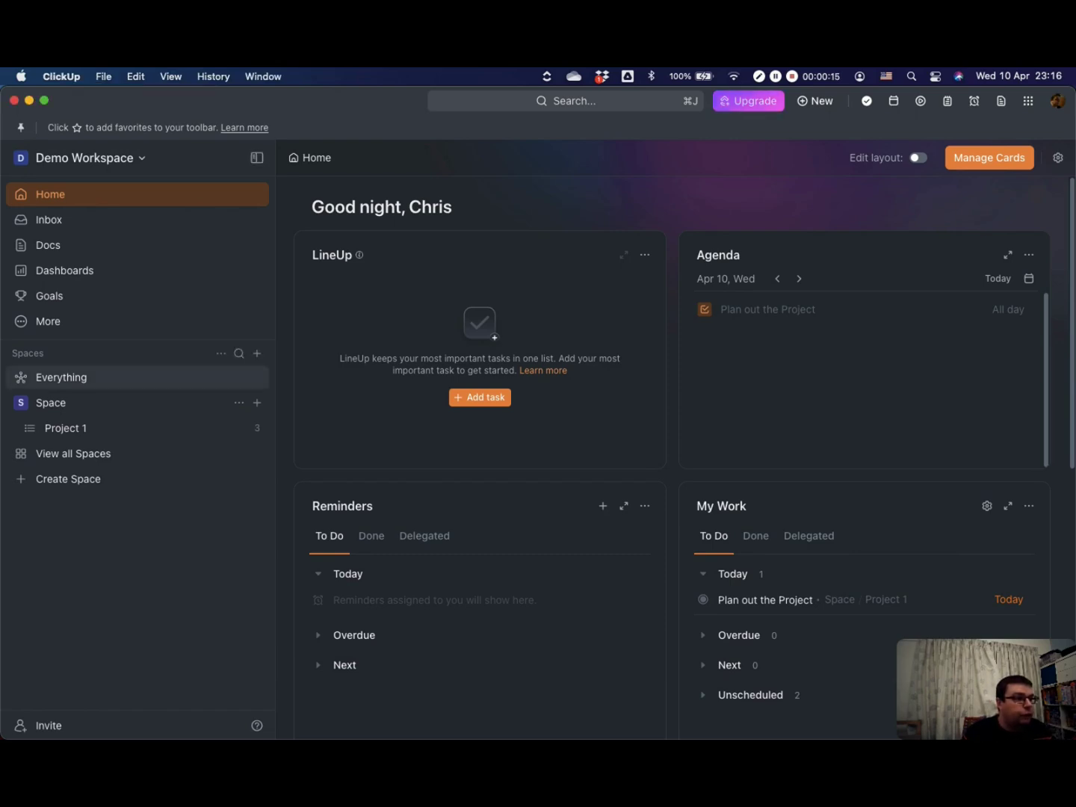
Step: Give the space a monitor icon, add folder 'Test', and drag Project 1 into it
click(238, 403)
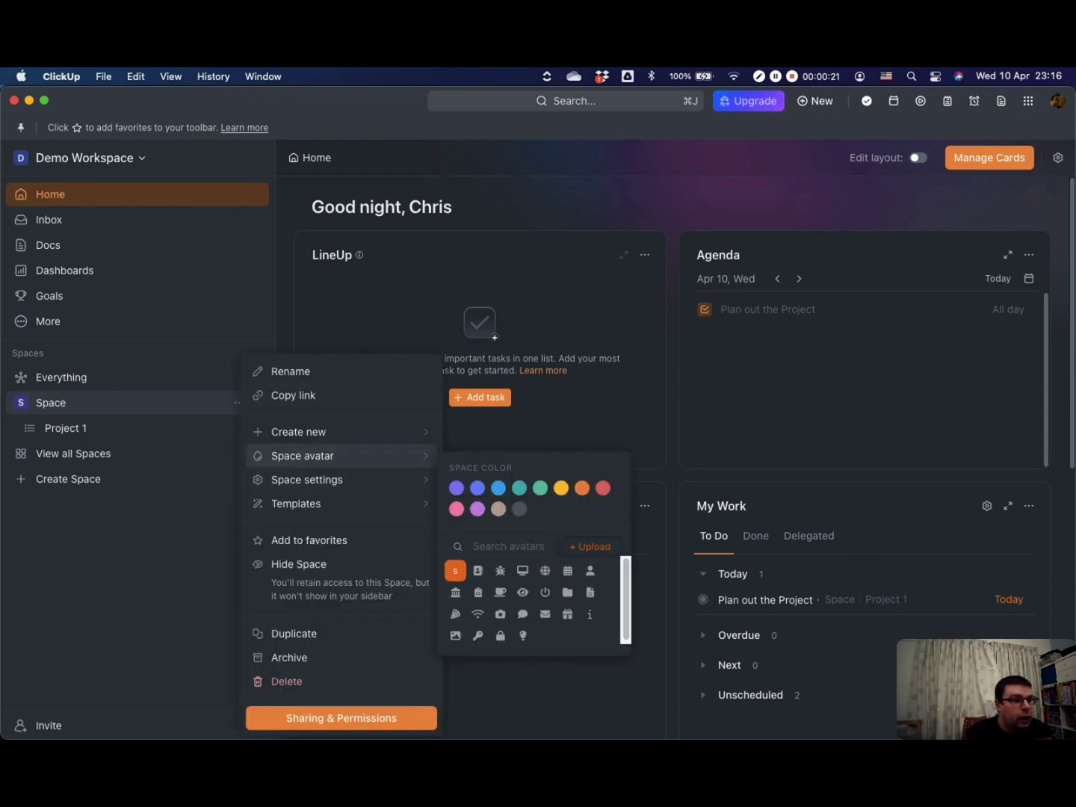
key(Escape)
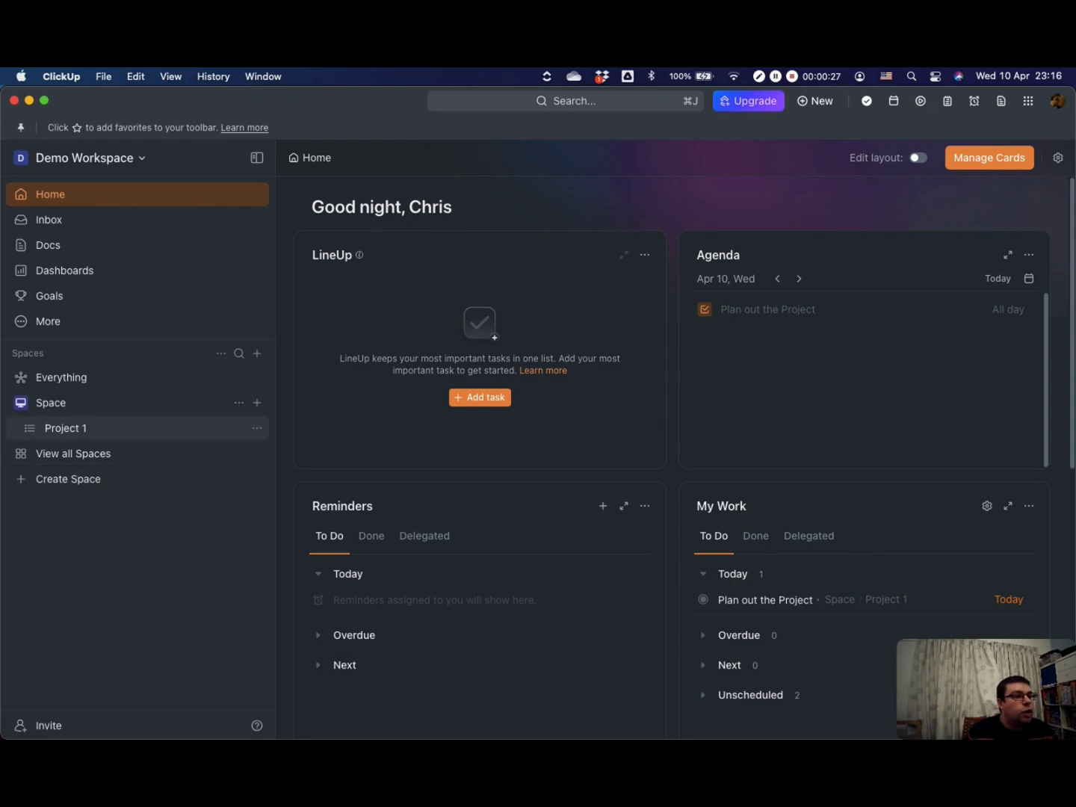
click(257, 402)
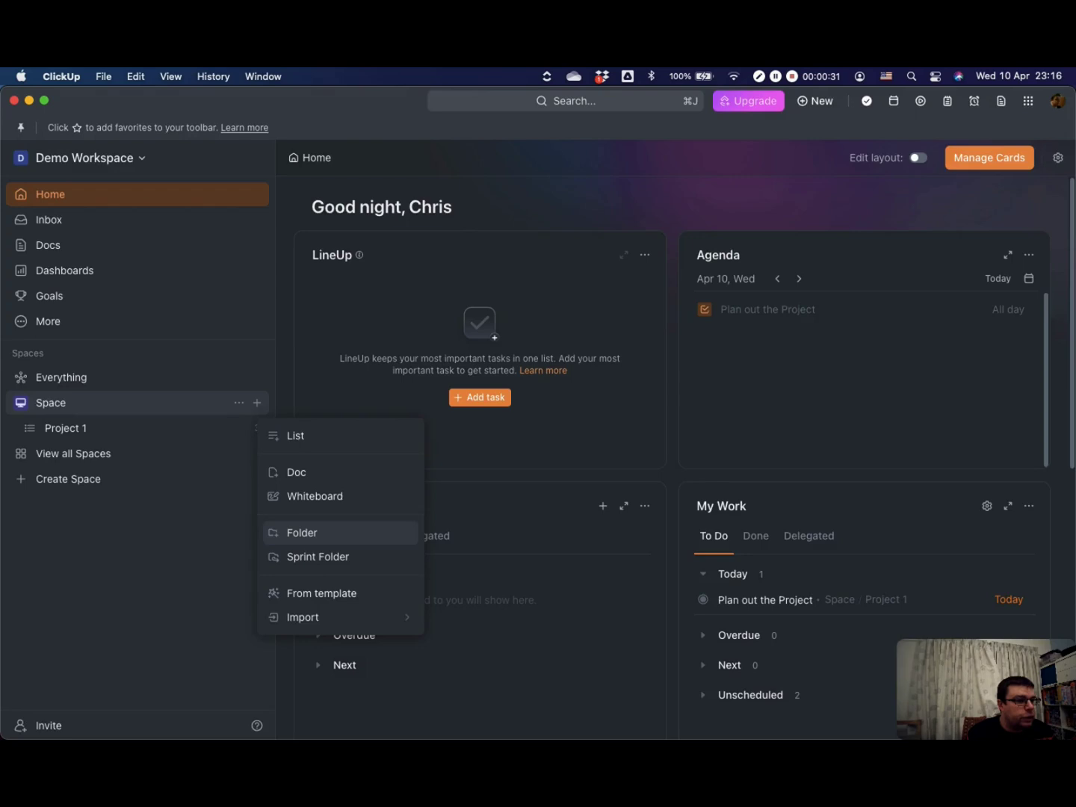
click(302, 532)
text(Test)
key(Return)
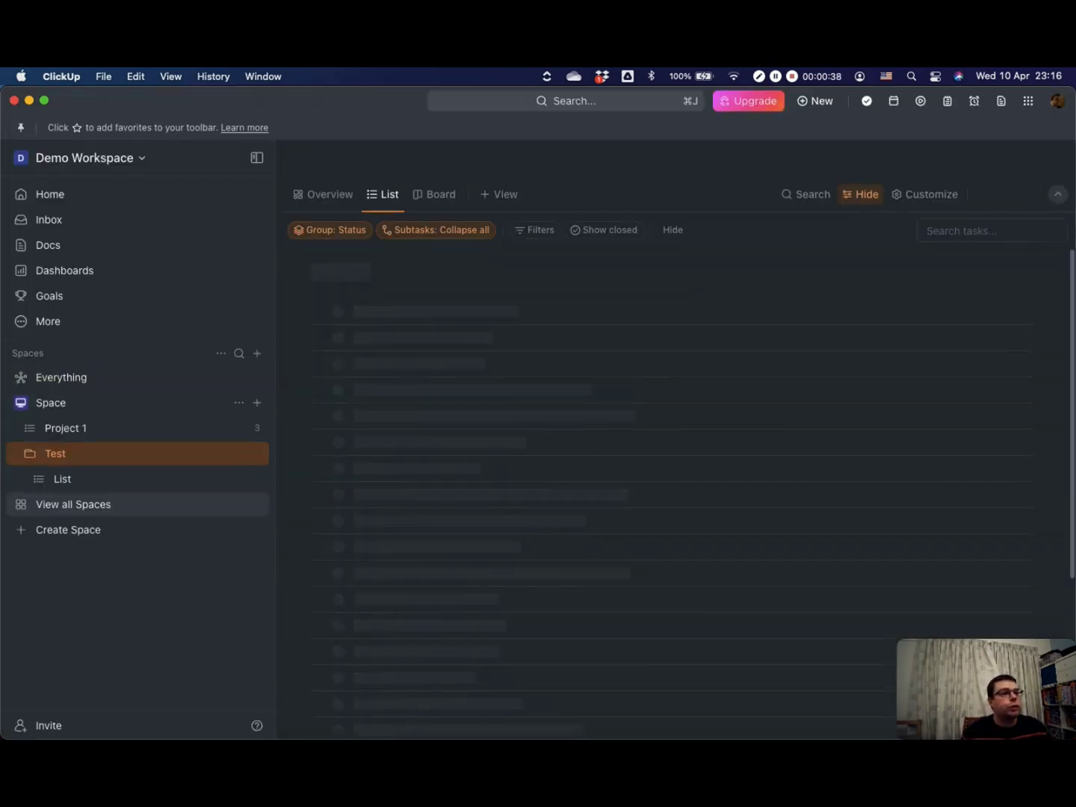
drag(65, 428, 75, 453)
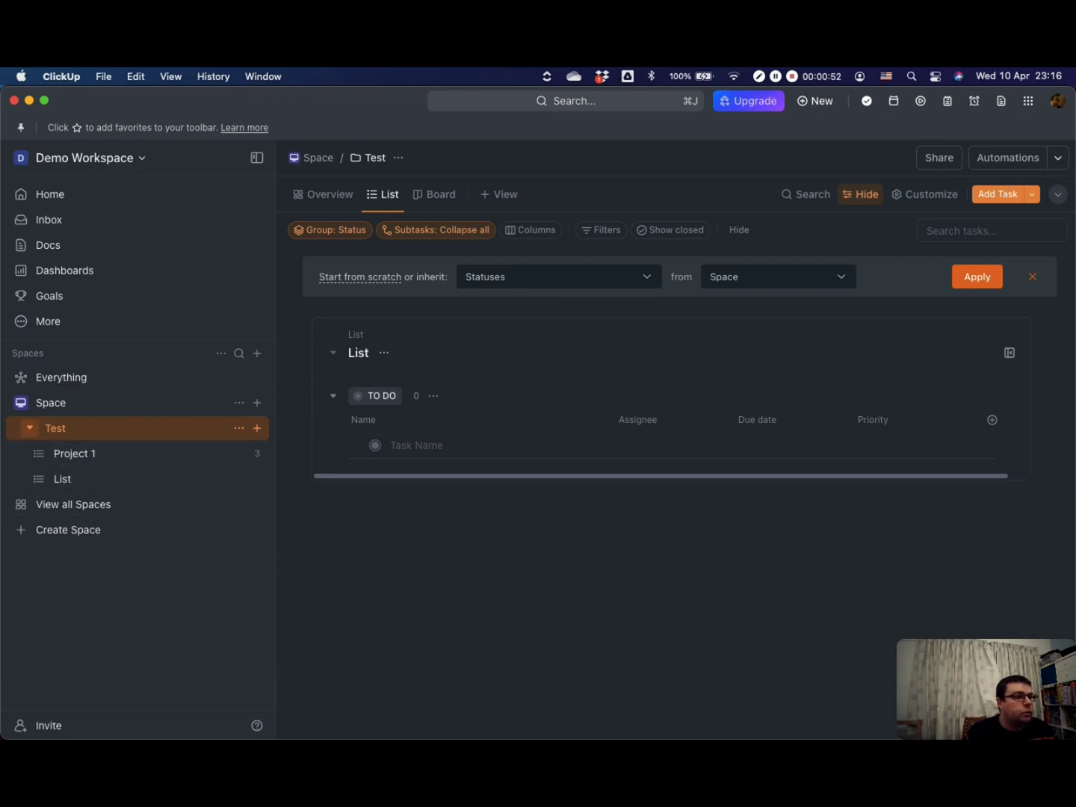
click(29, 428)
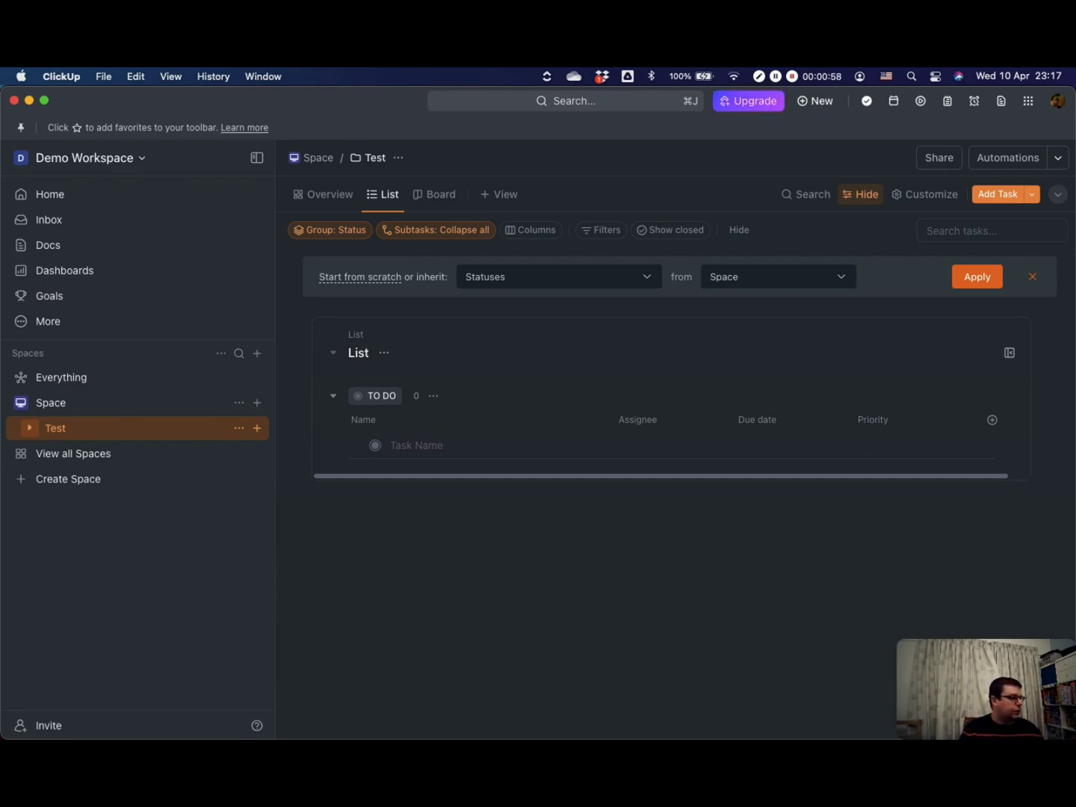
Step: Open Project 1 as a Board and move 'Plan out the Project' into REVIEW
click(29, 429)
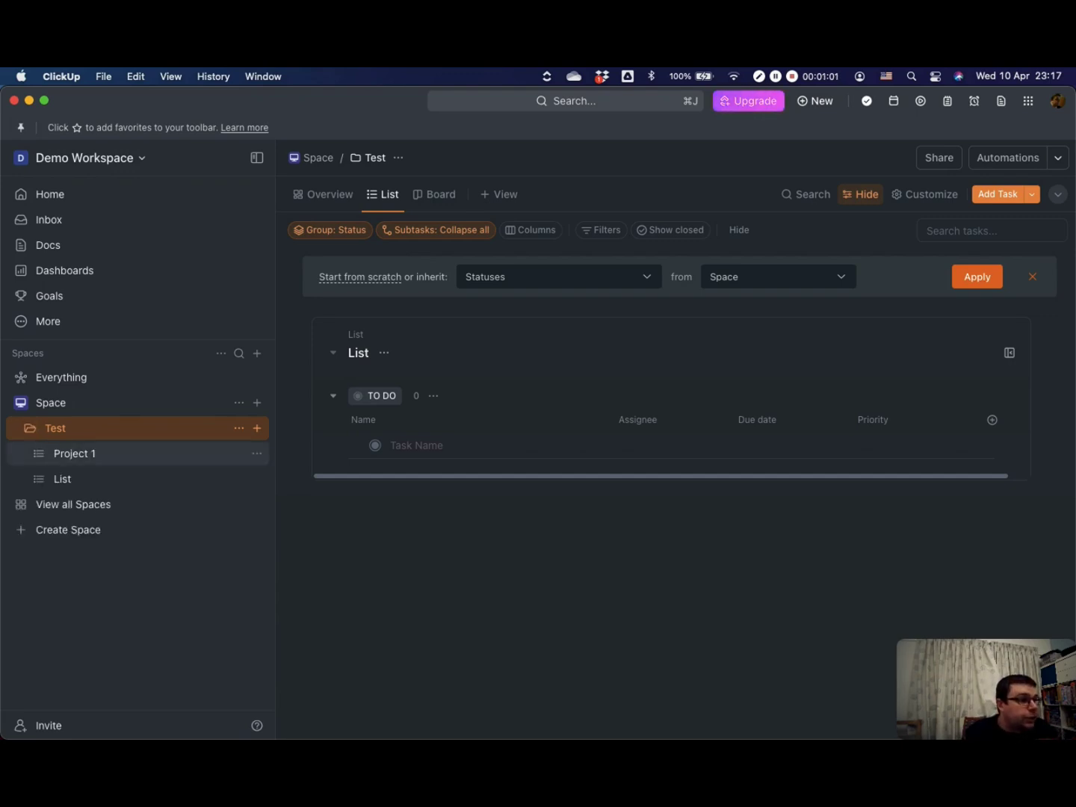
click(75, 454)
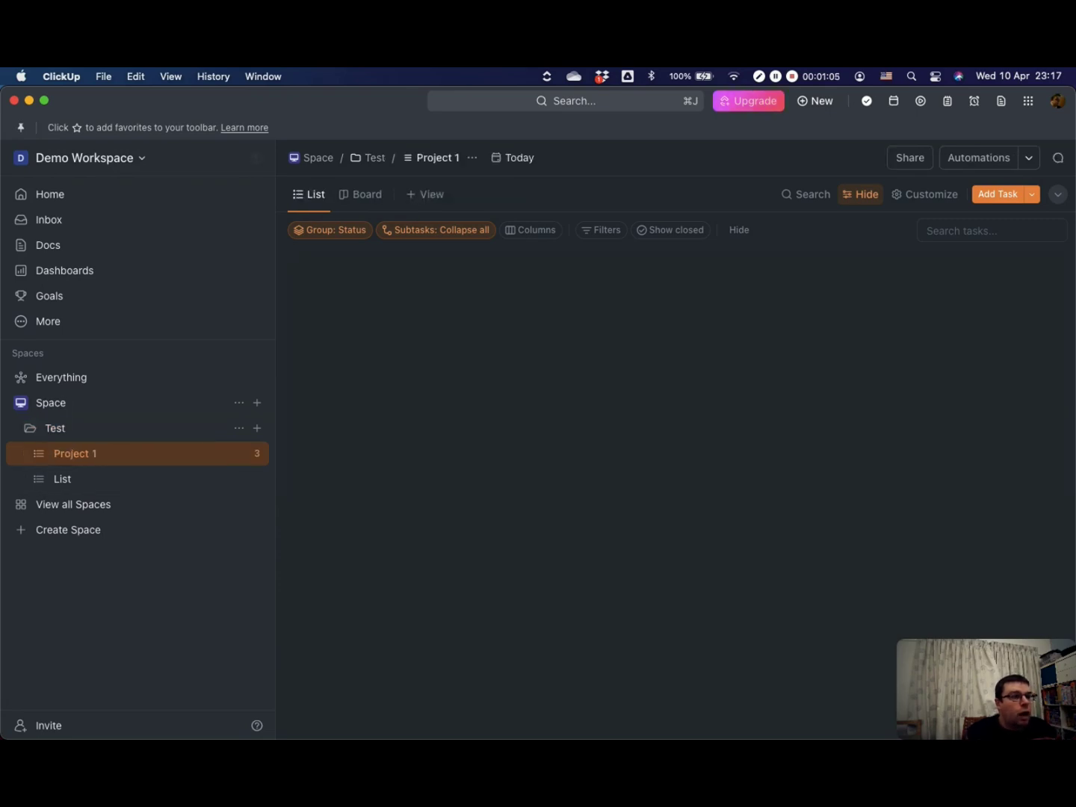
click(257, 158)
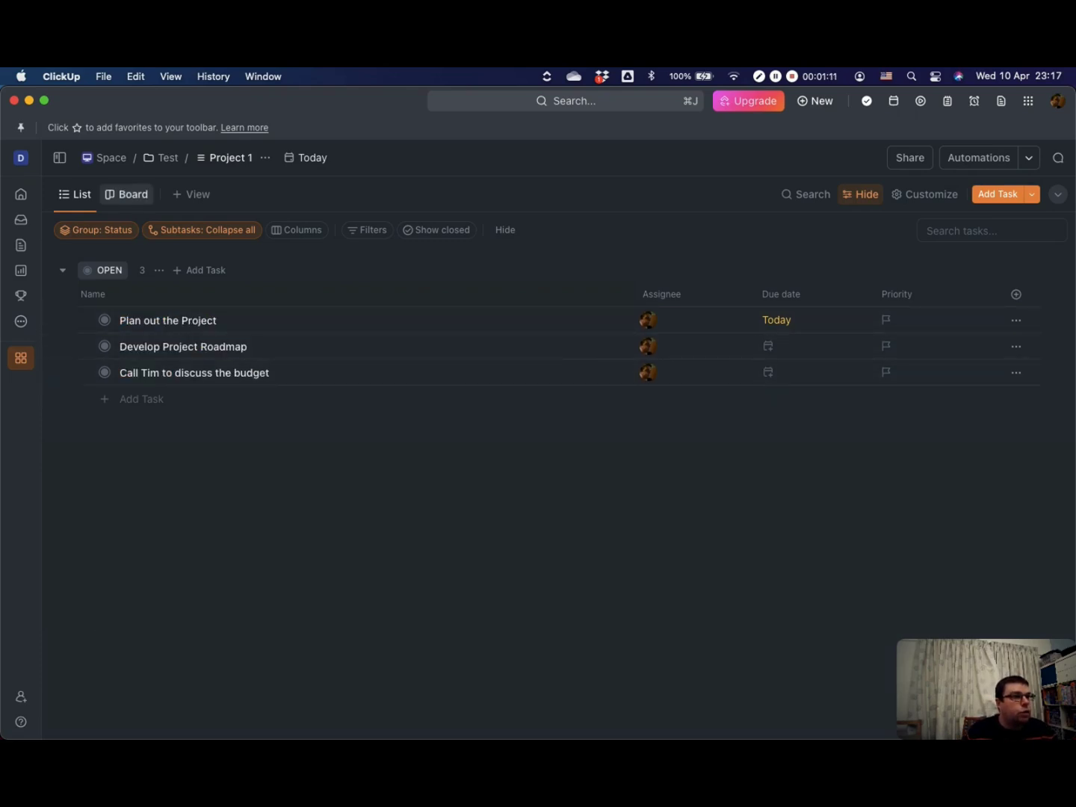
click(127, 194)
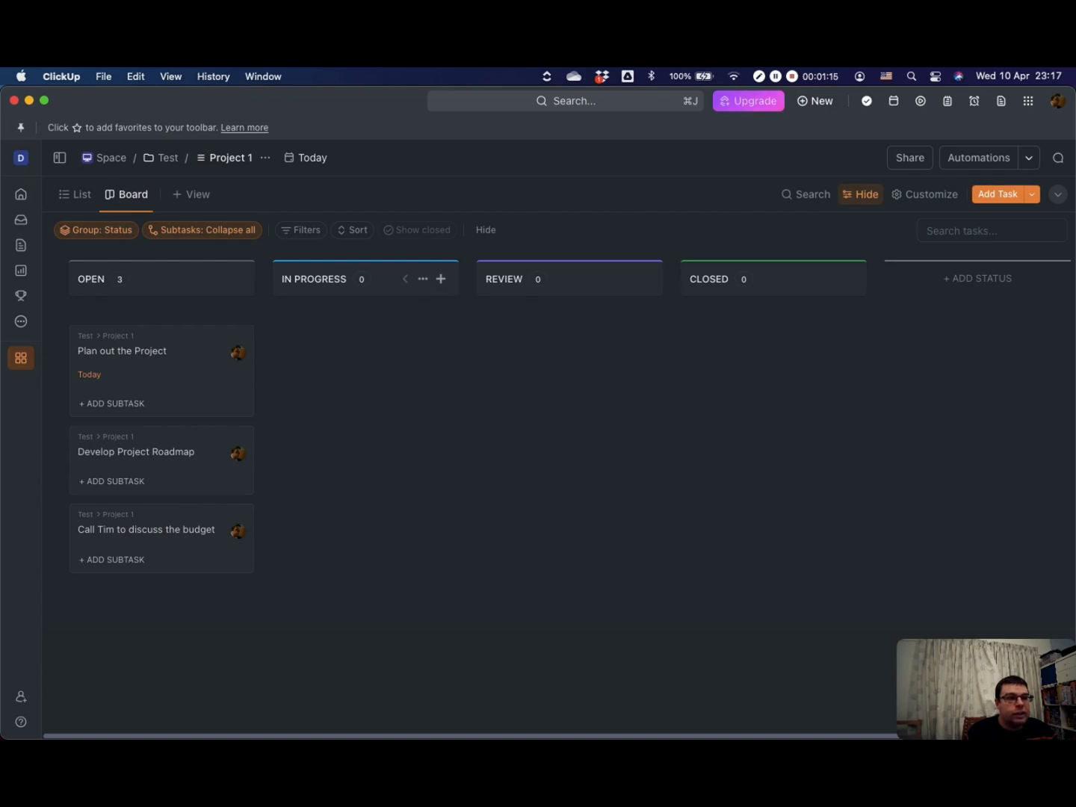
drag(149, 352, 561, 351)
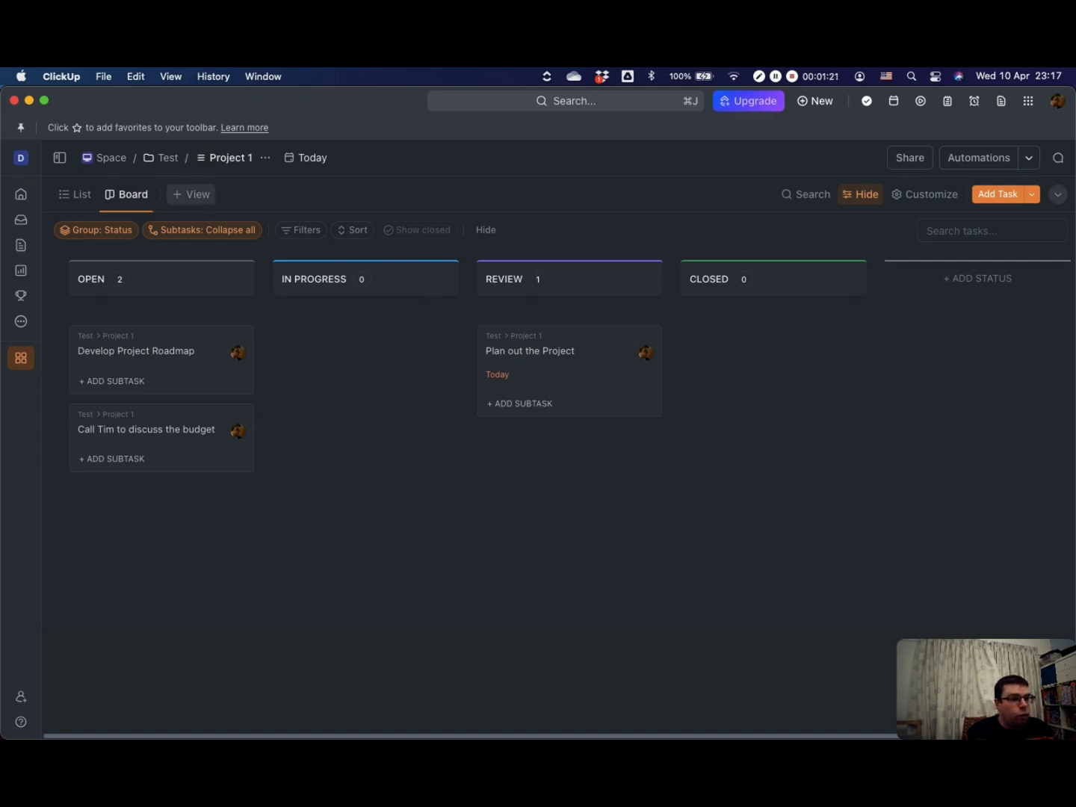
click(191, 195)
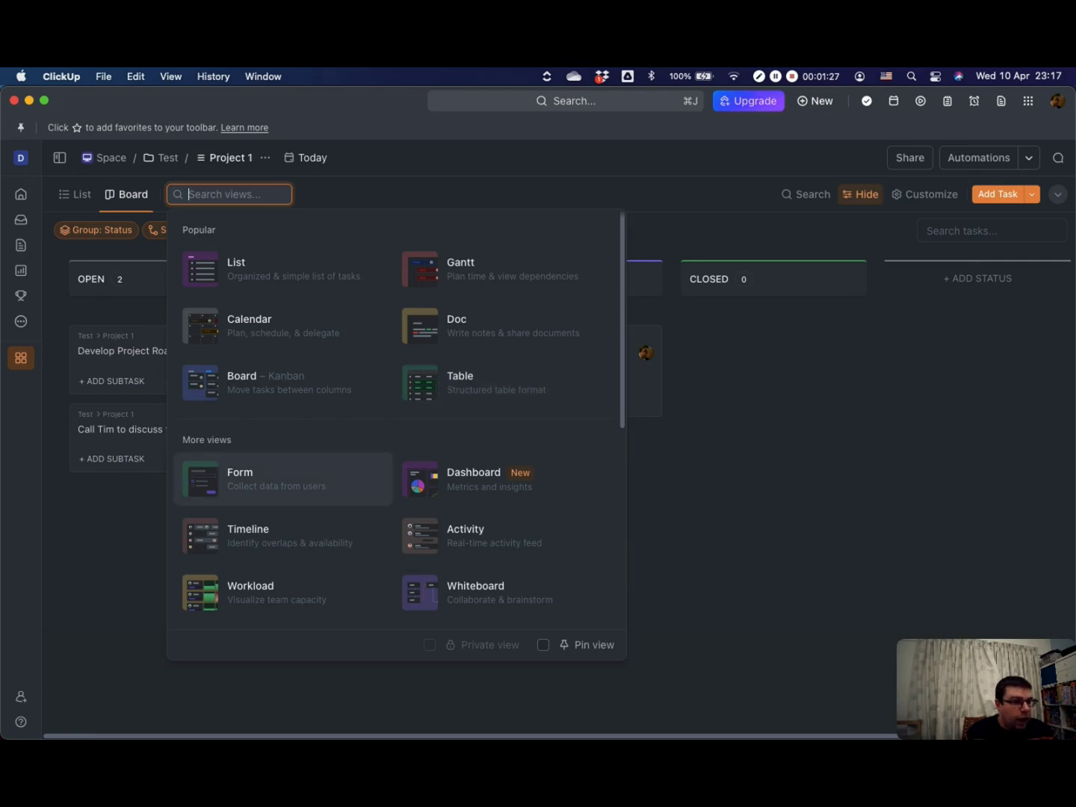
Step: Close the list of view types and go back to the Home dashboard
scroll(284, 524, down, 3)
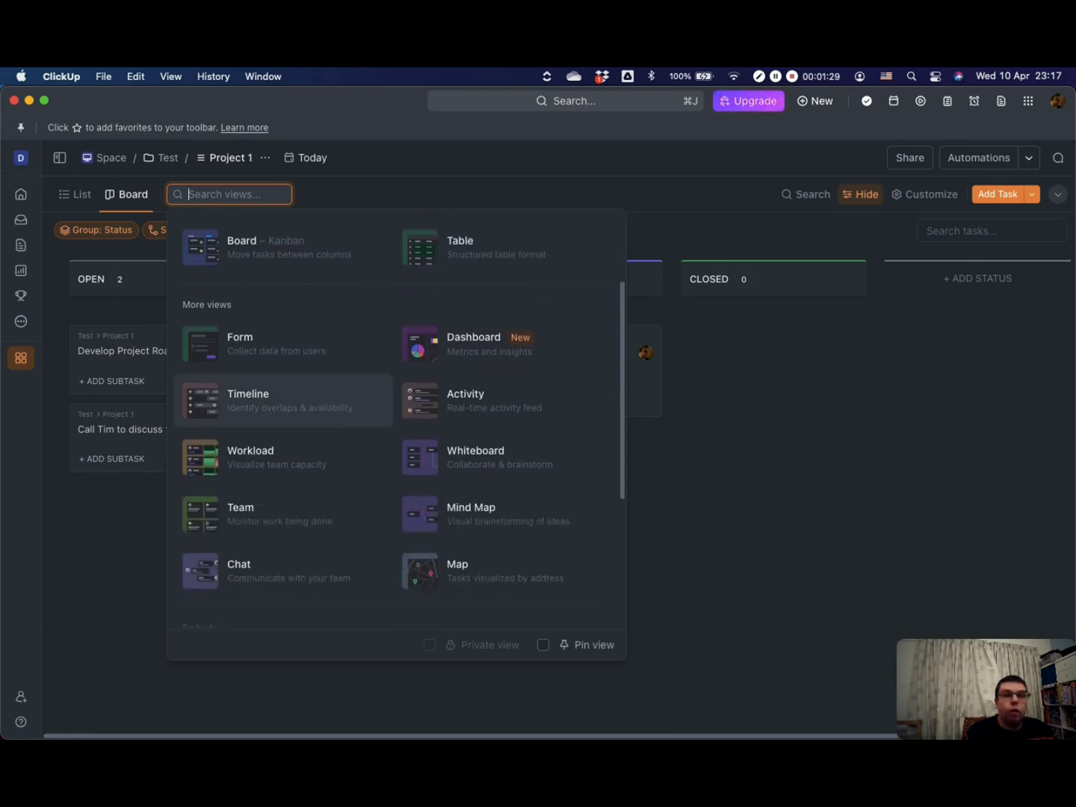
scroll(284, 404, down, 1)
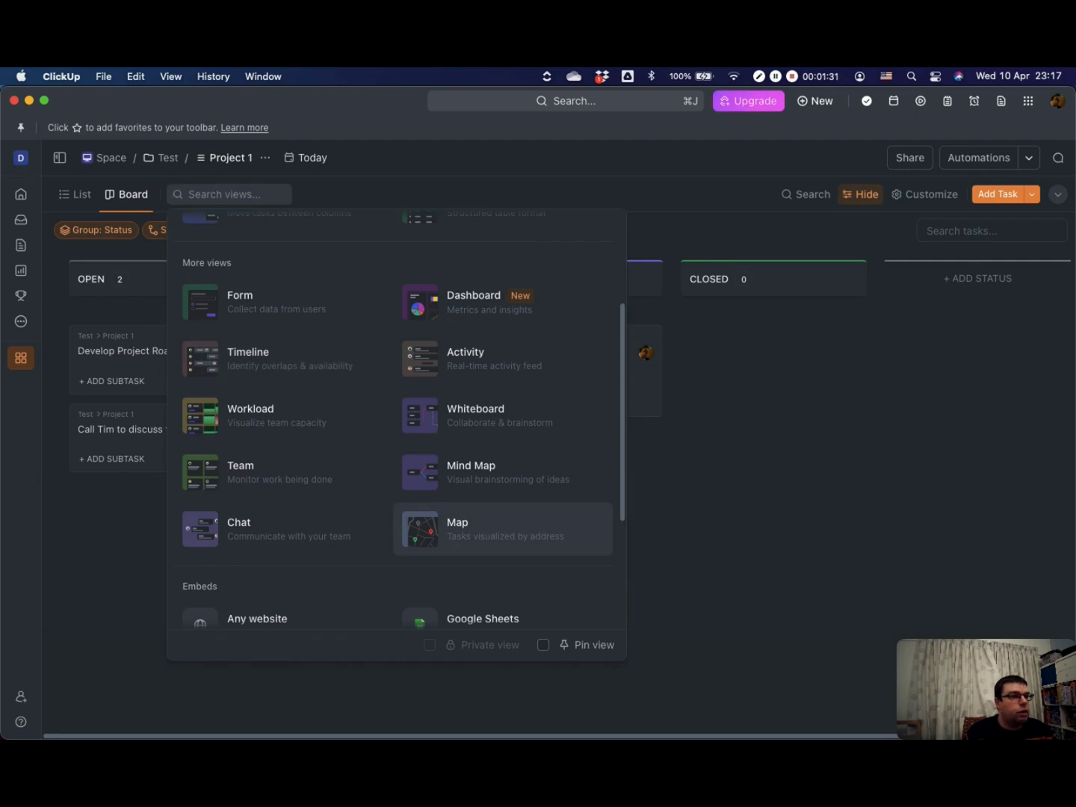
key(Escape)
click(21, 194)
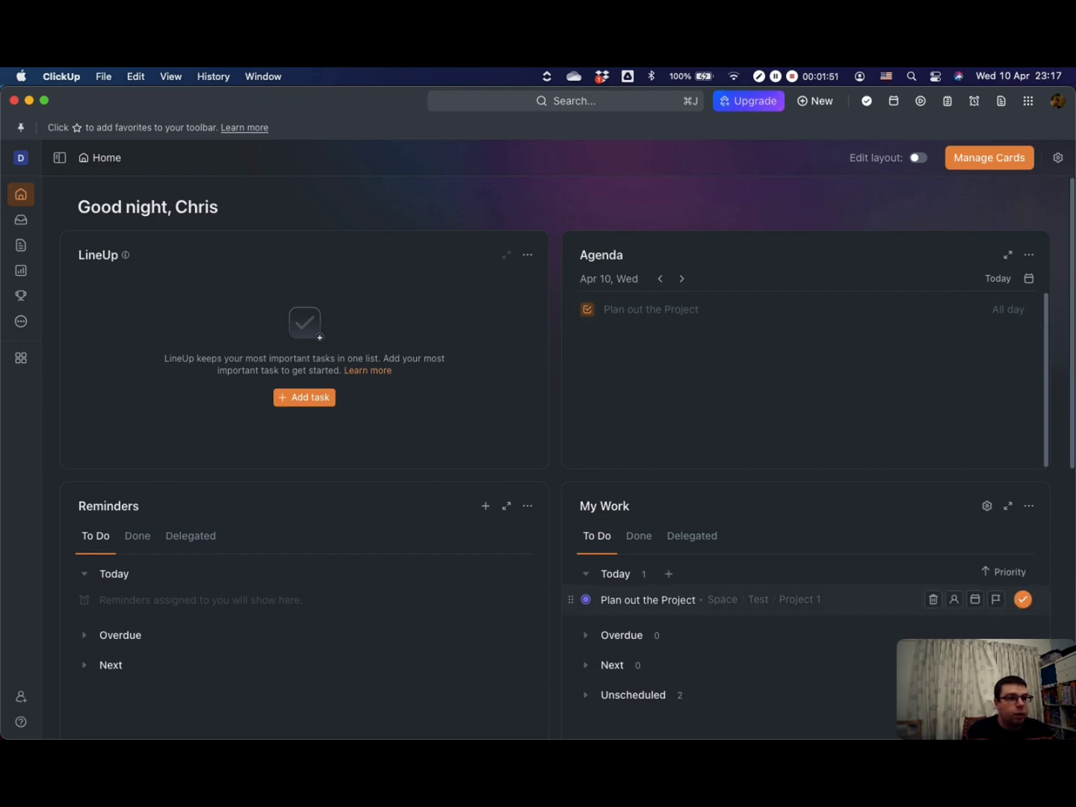
Step: Add 'Plan out the Project' from My Work to the LineUp
drag(598, 599, 224, 303)
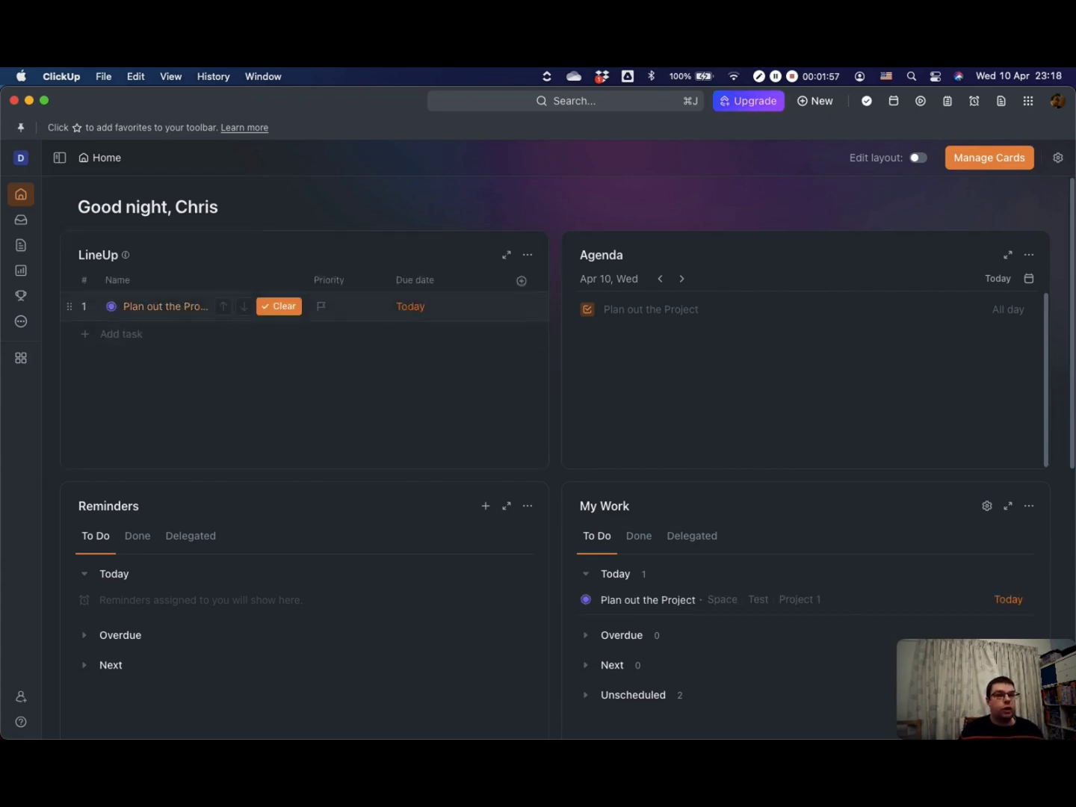
scroll(822, 523, down, 3)
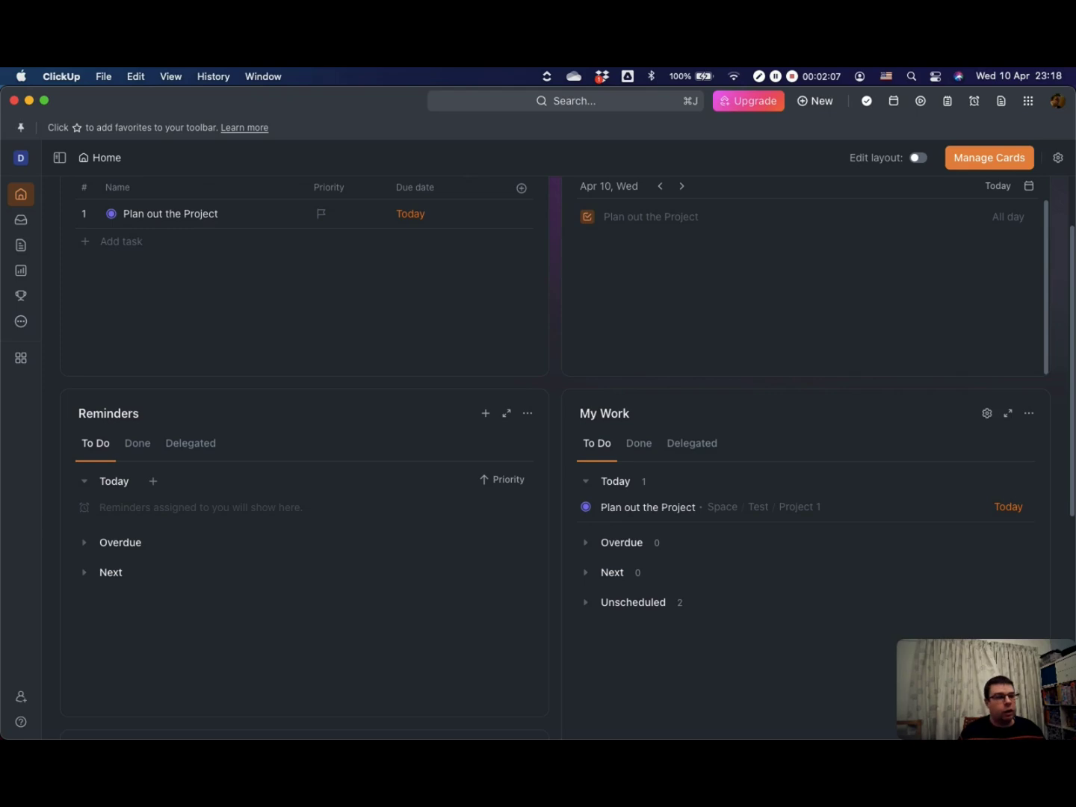
scroll(553, 448, down, 6)
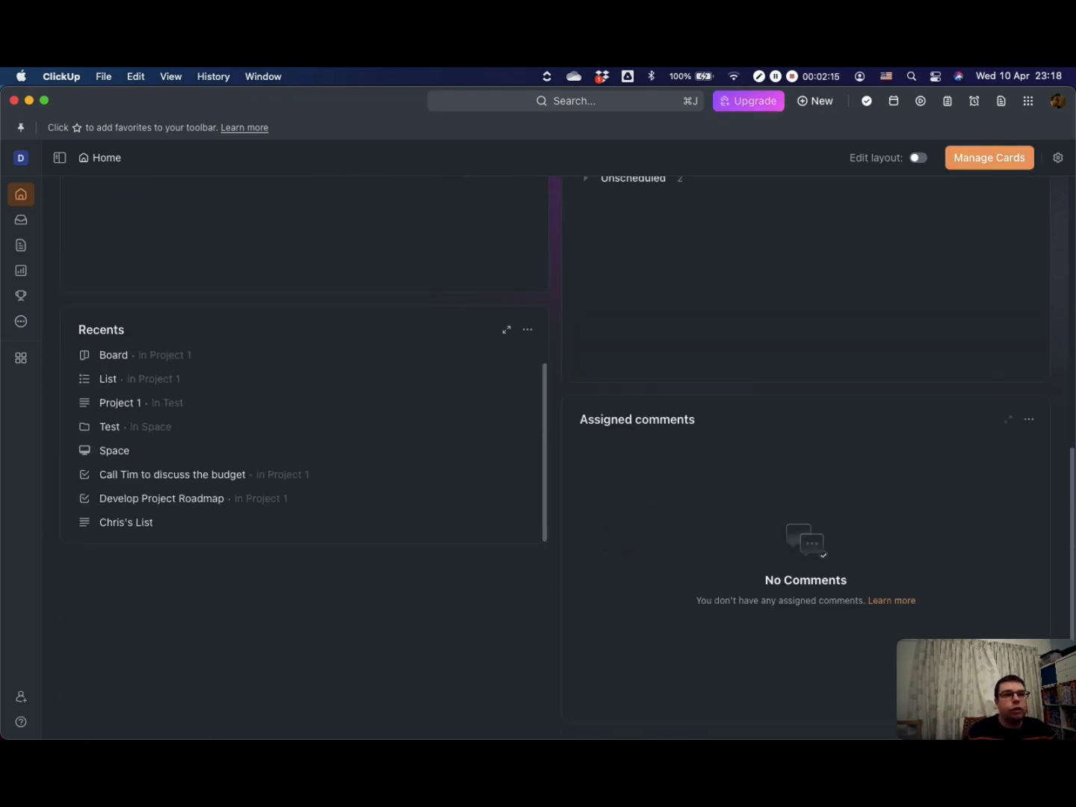
Step: Move the Recents card above Reminders and finish editing the Home layout
click(989, 158)
scroll(949, 456, down, 8)
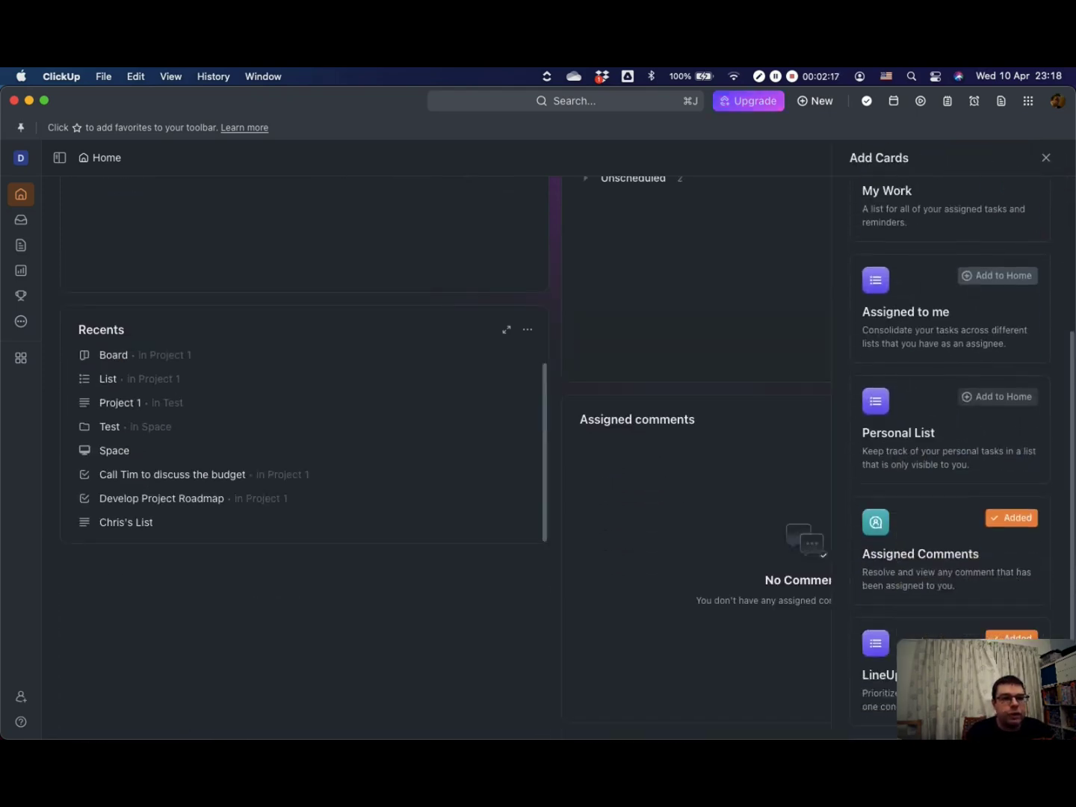
key(Escape)
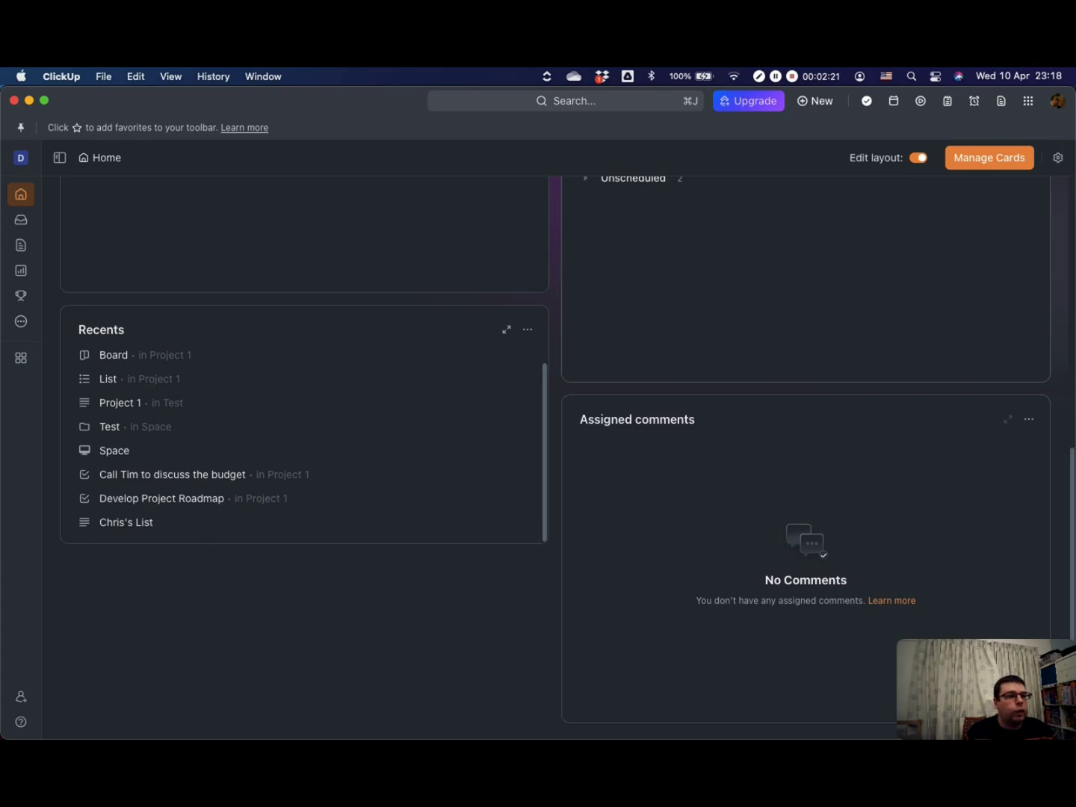
drag(224, 330, 224, 104)
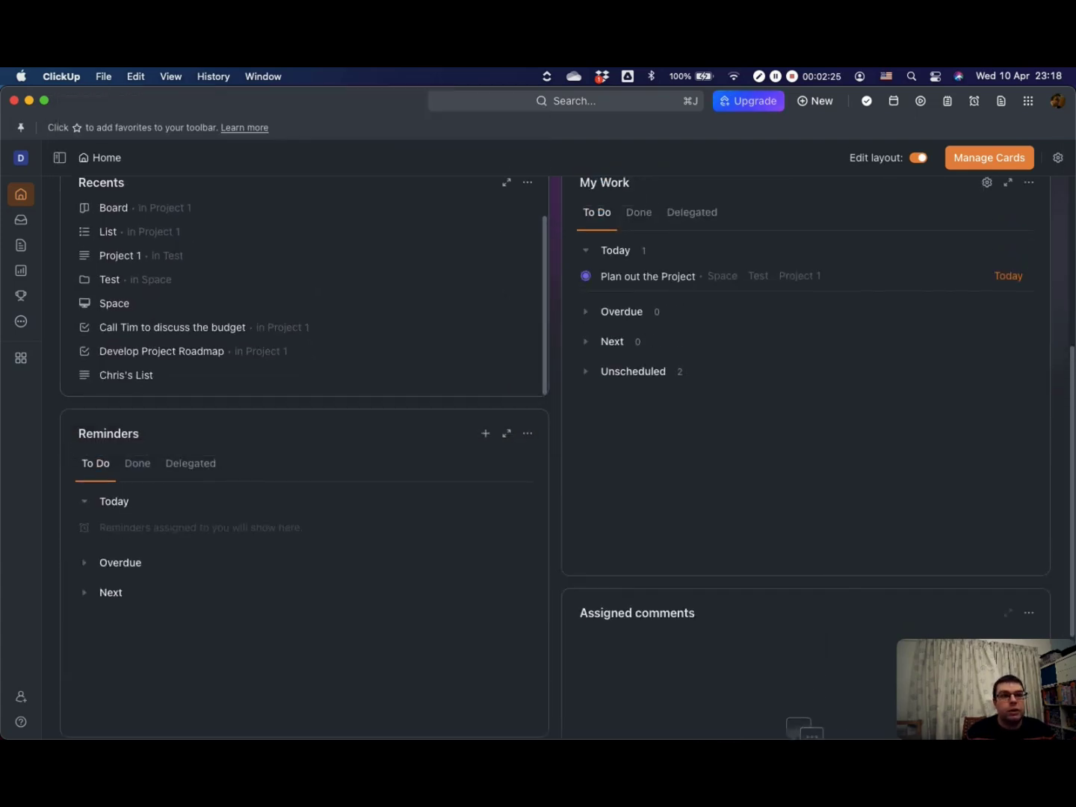
click(918, 158)
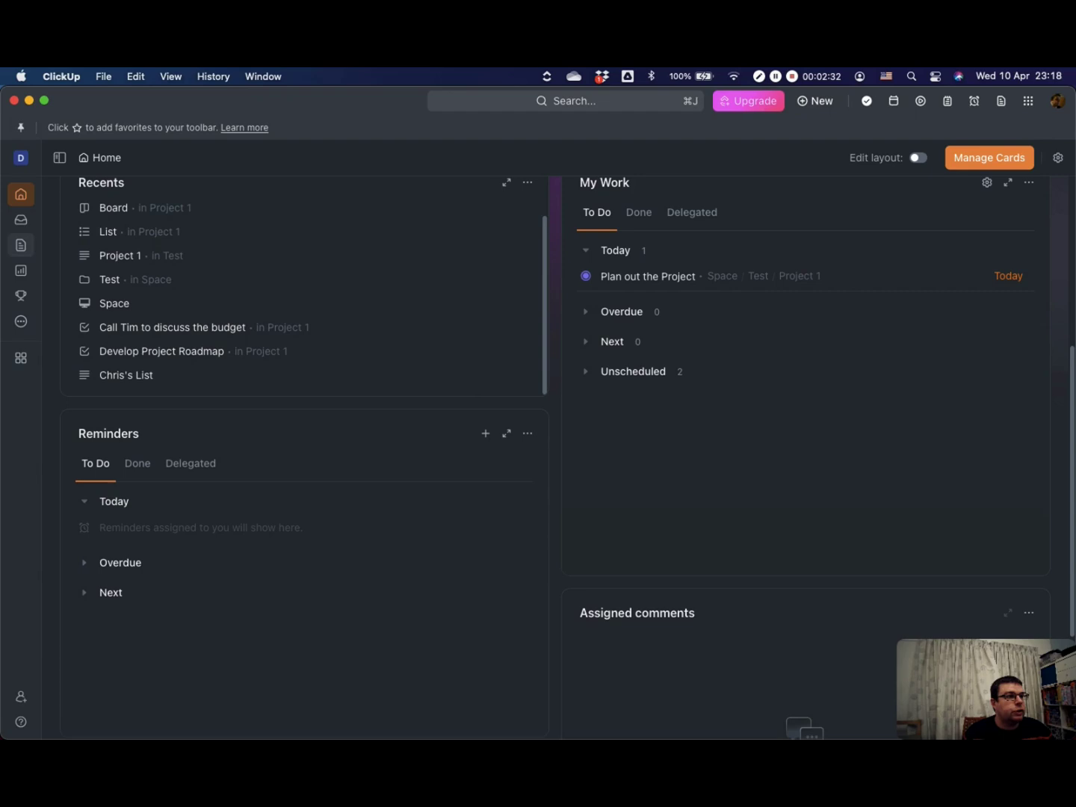
mouse_move(21, 245)
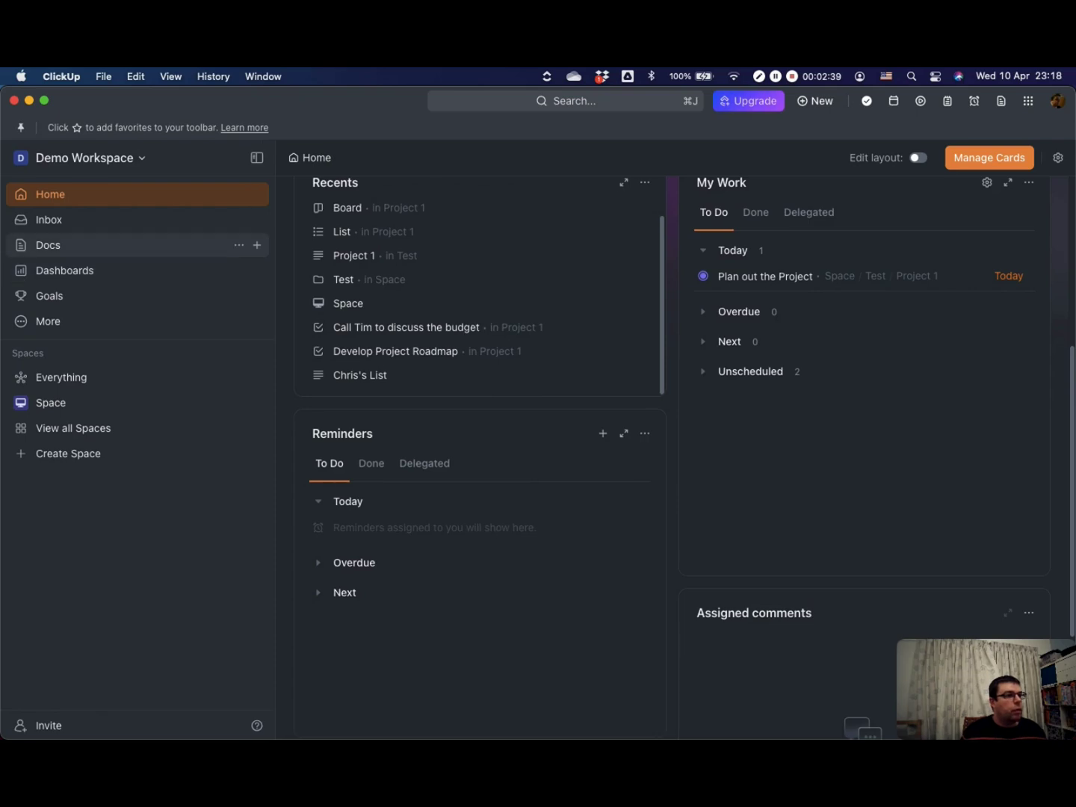
Step: Create a new Doc titled 'Doc' and set its page width to Full
click(21, 245)
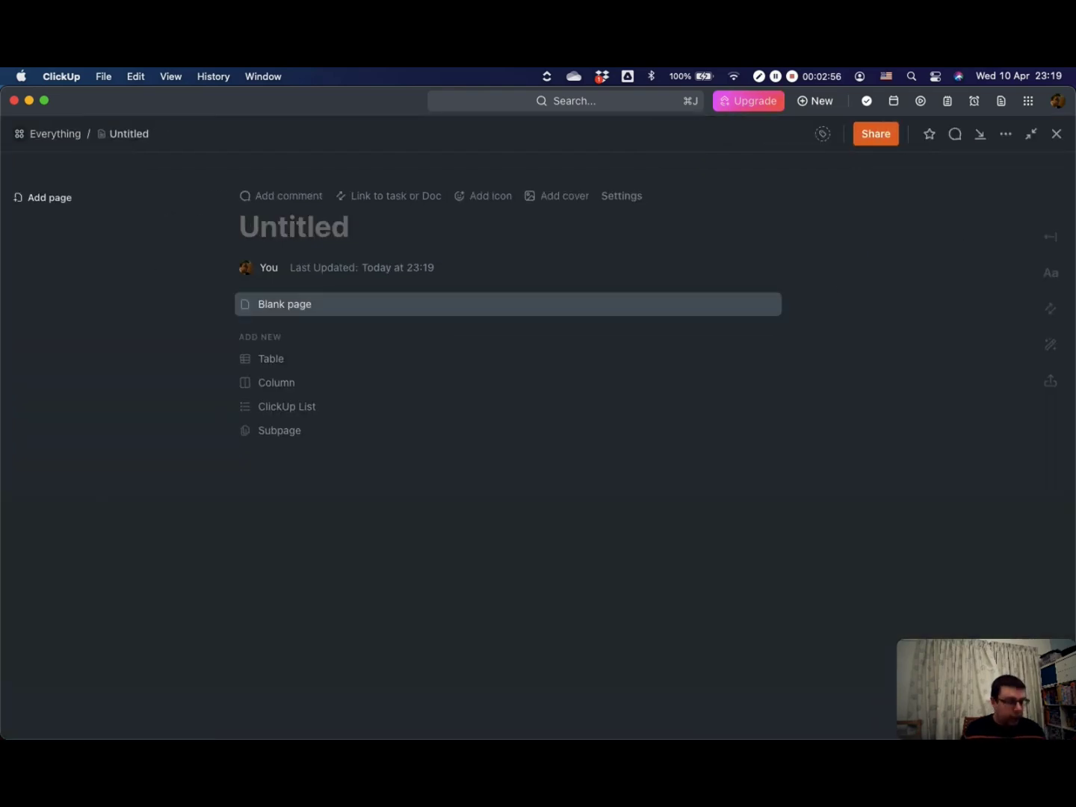
text(Doc)
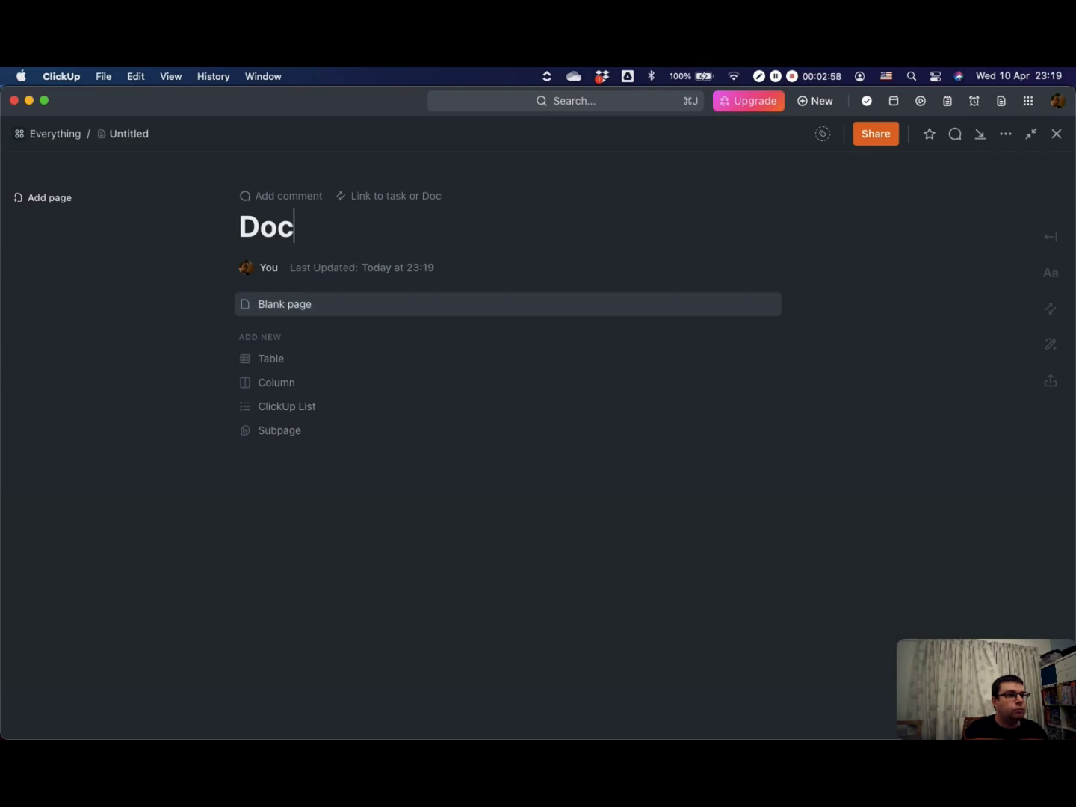
key(Return)
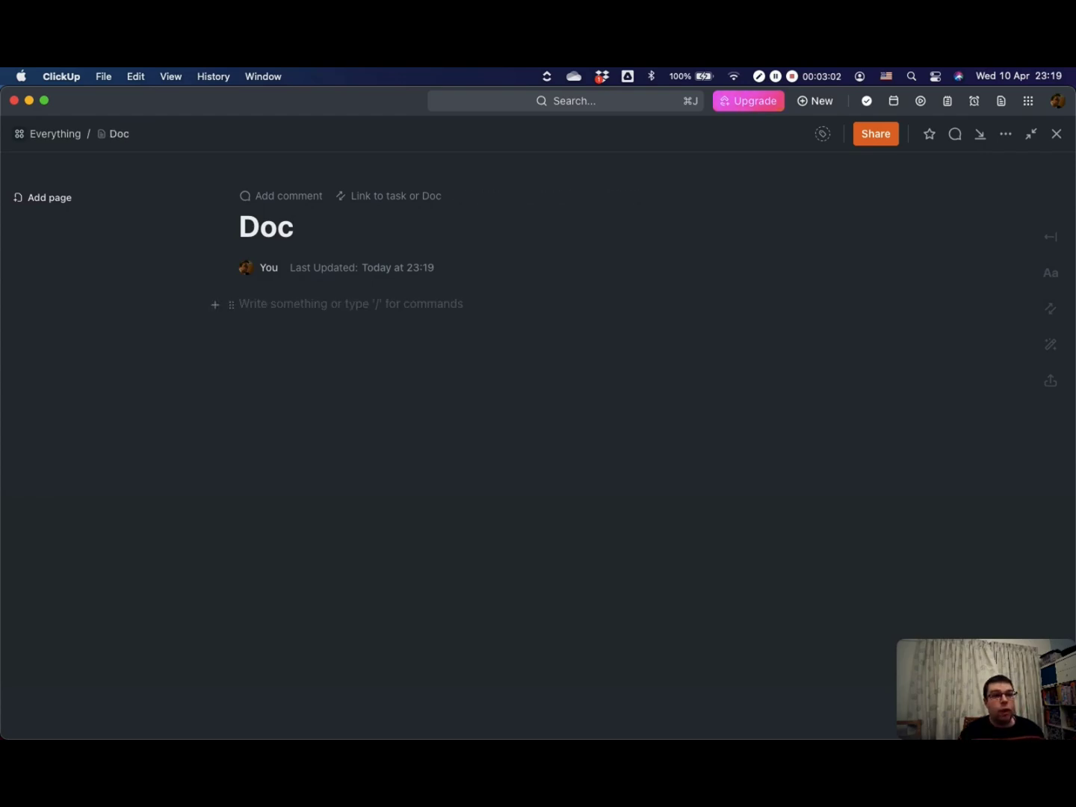
click(1050, 237)
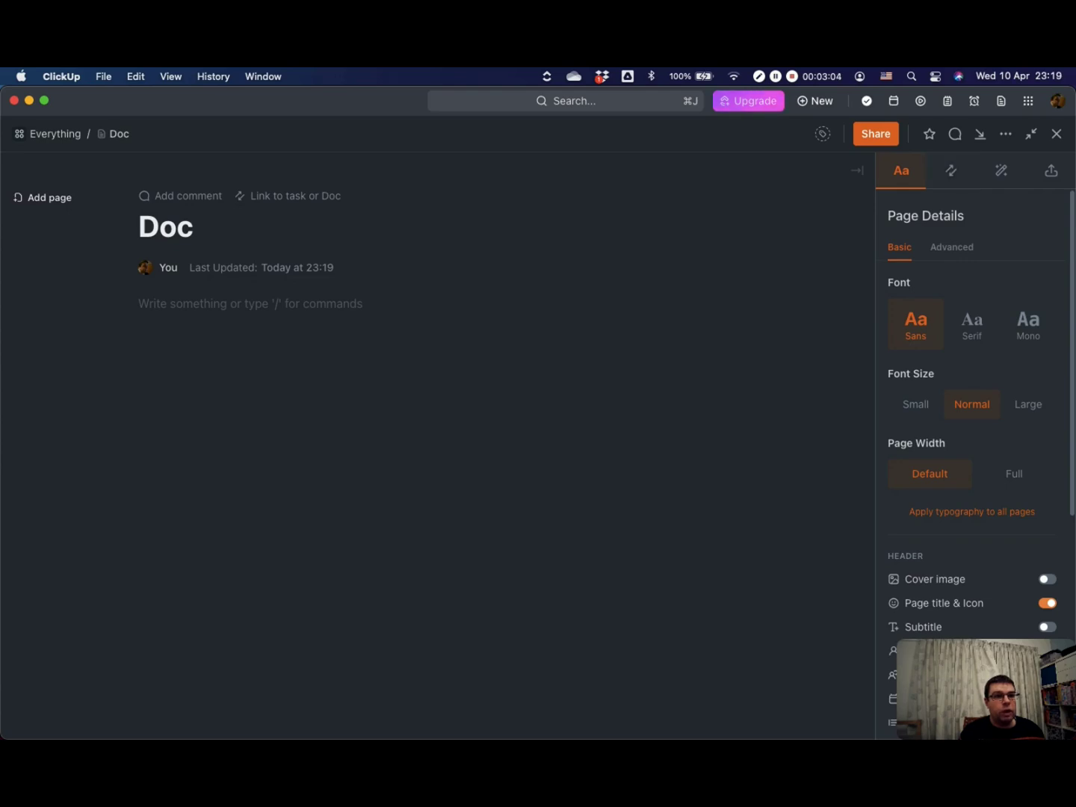
click(1014, 473)
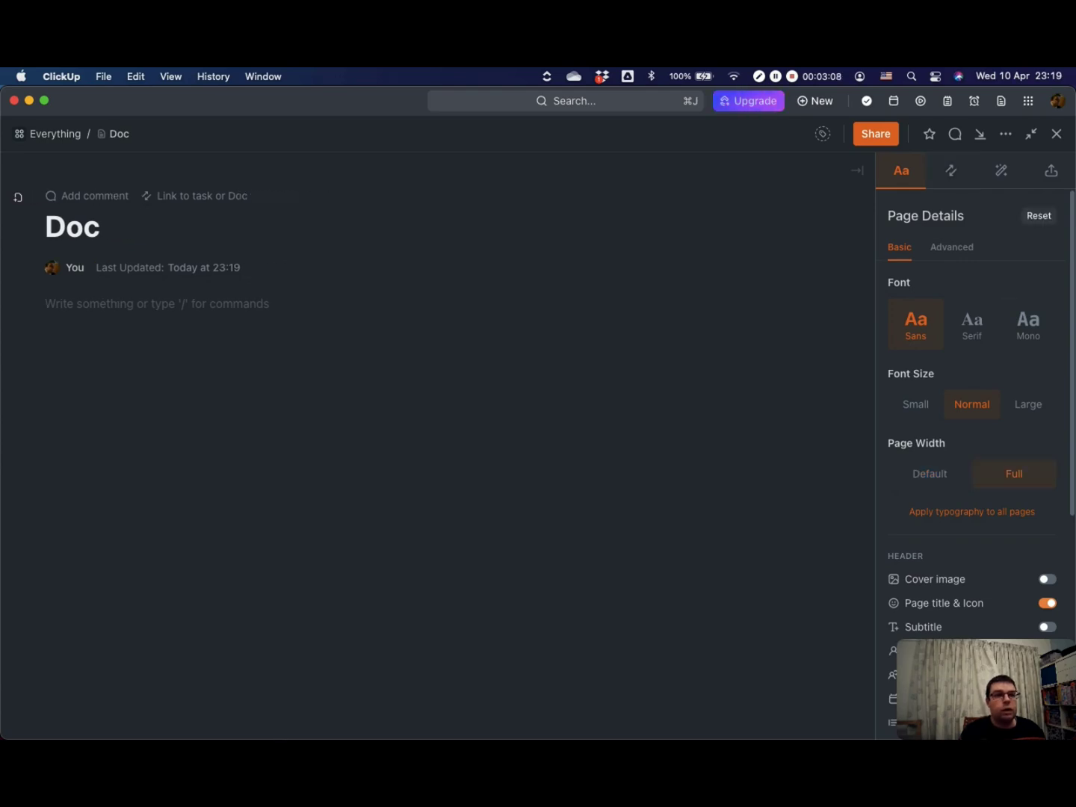
click(857, 171)
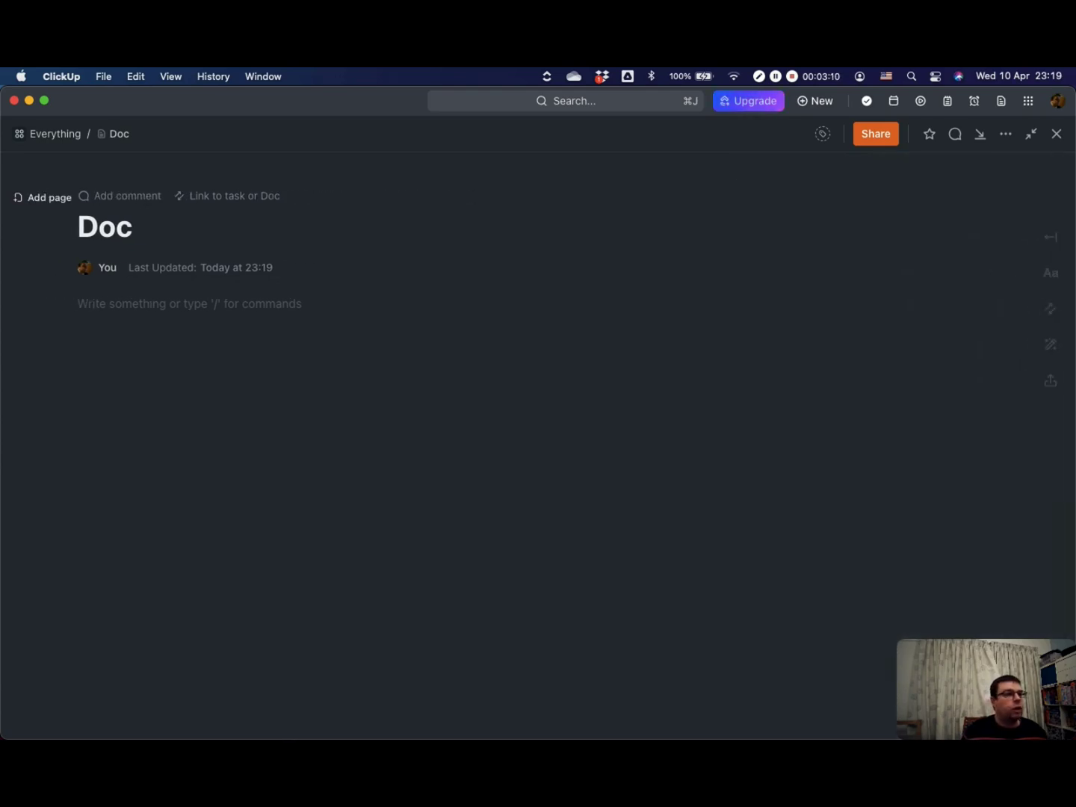
Step: Insert a Banners block on the Doc's first line using the / menu
click(83, 305)
text(/)
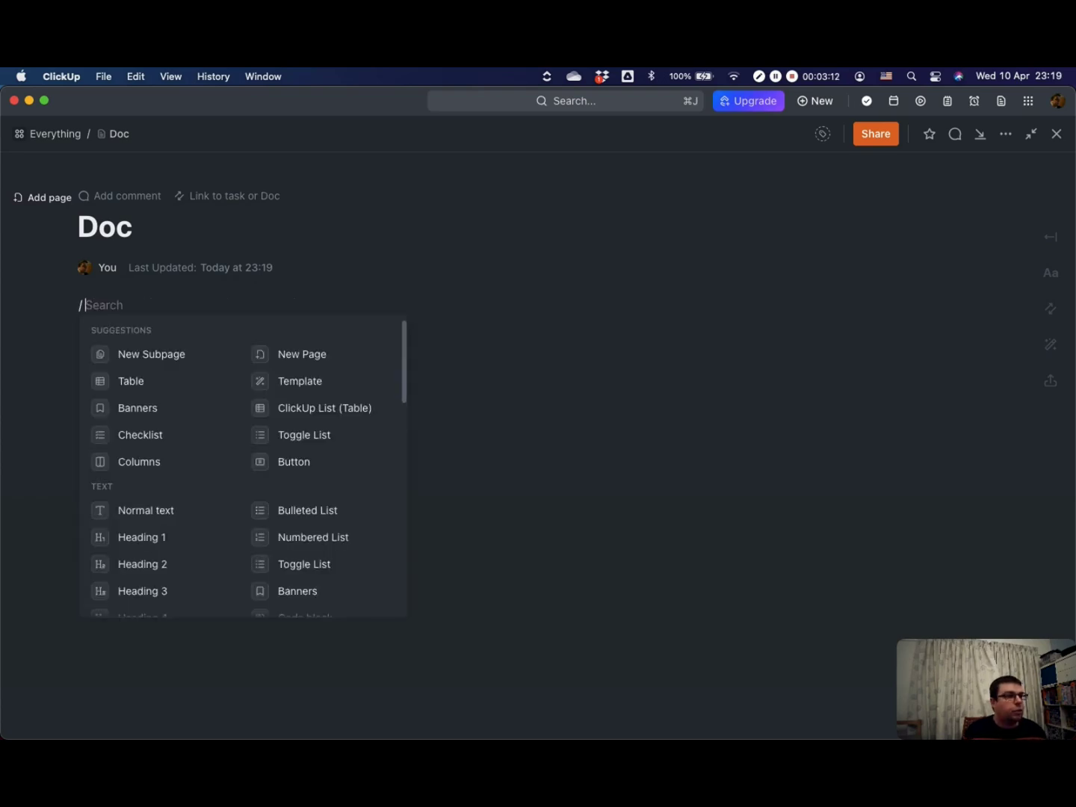
key(Down)
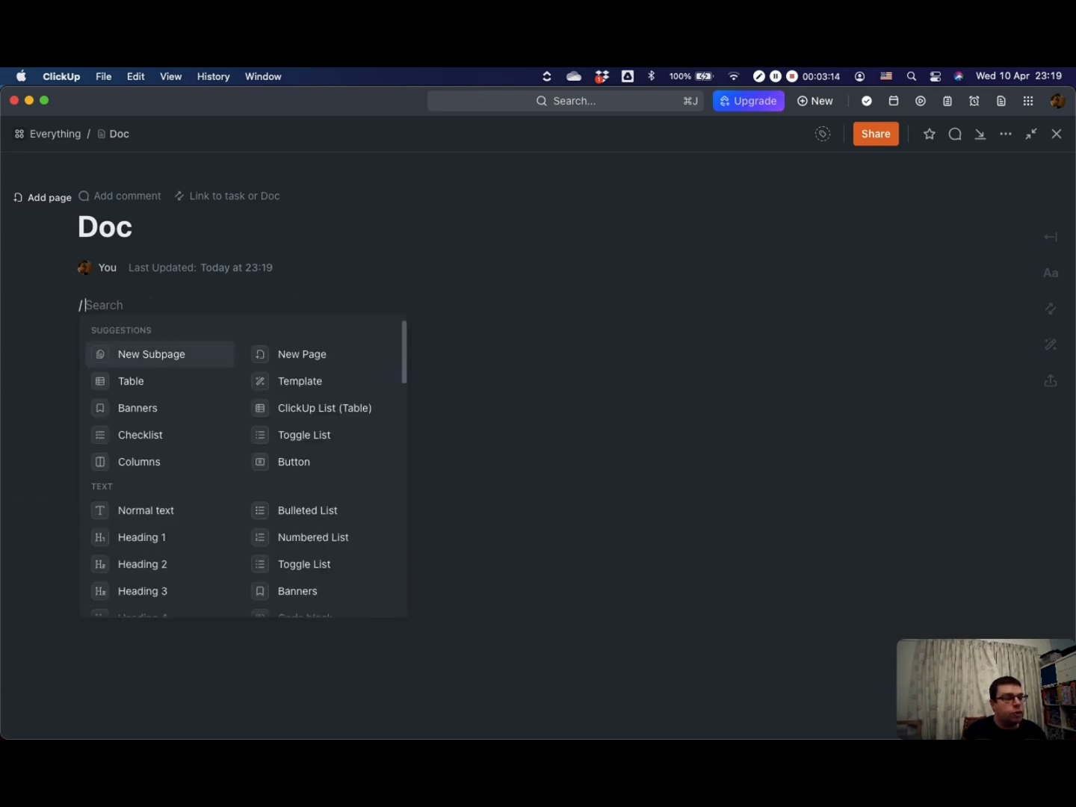
key(Right)
key(Down)
key(Down)
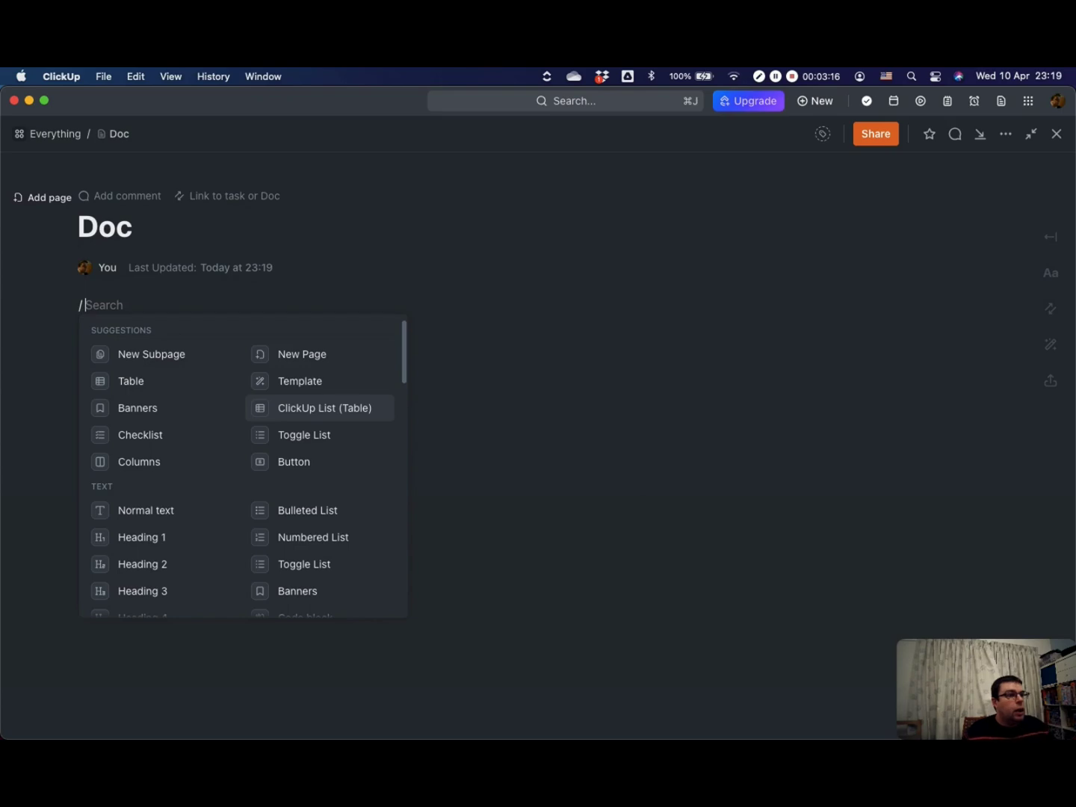
key(Down)
key(Down)
key(Left)
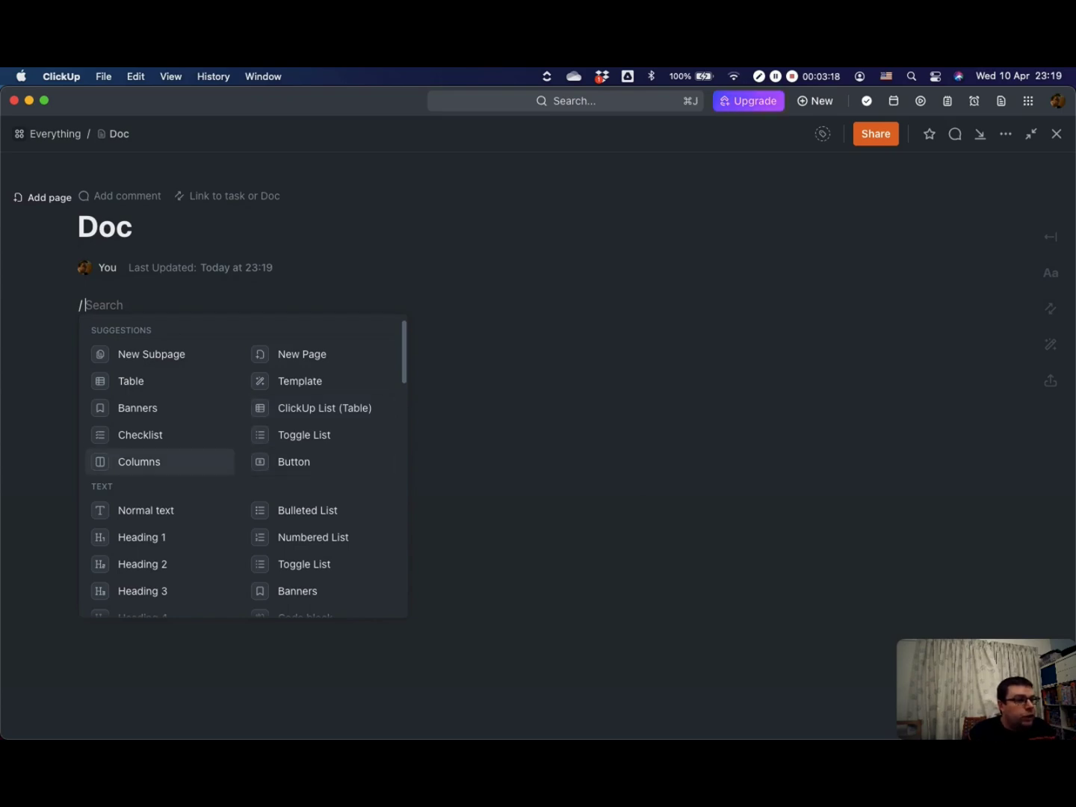
key(Up)
key(Up)
key(Return)
key(Down)
Step: Give the banner a red folder icon and the heading 'Banner'
key(Return)
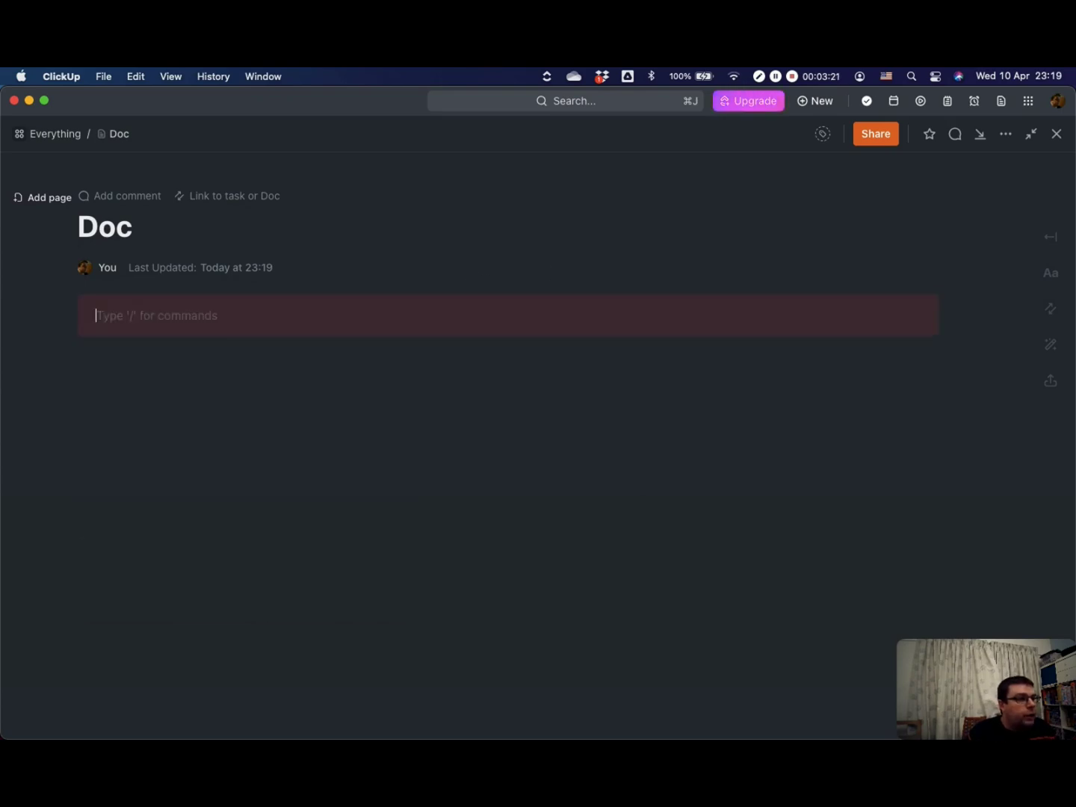
click(474, 277)
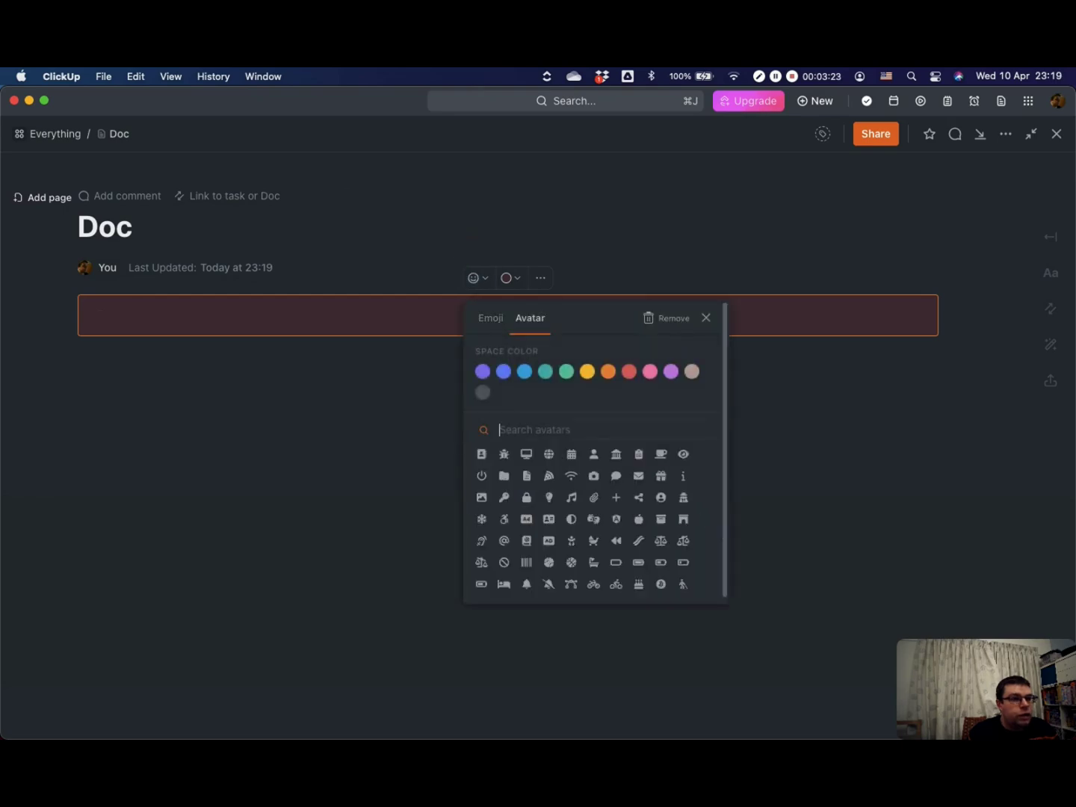
click(503, 475)
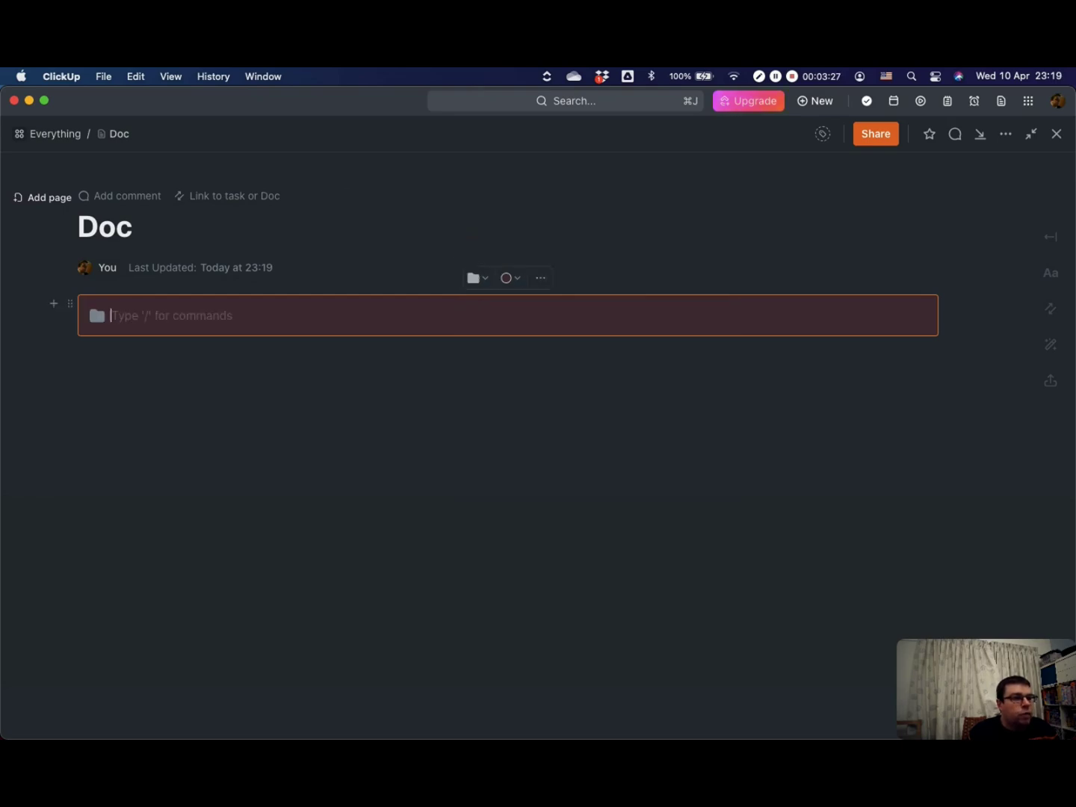
click(474, 278)
click(629, 371)
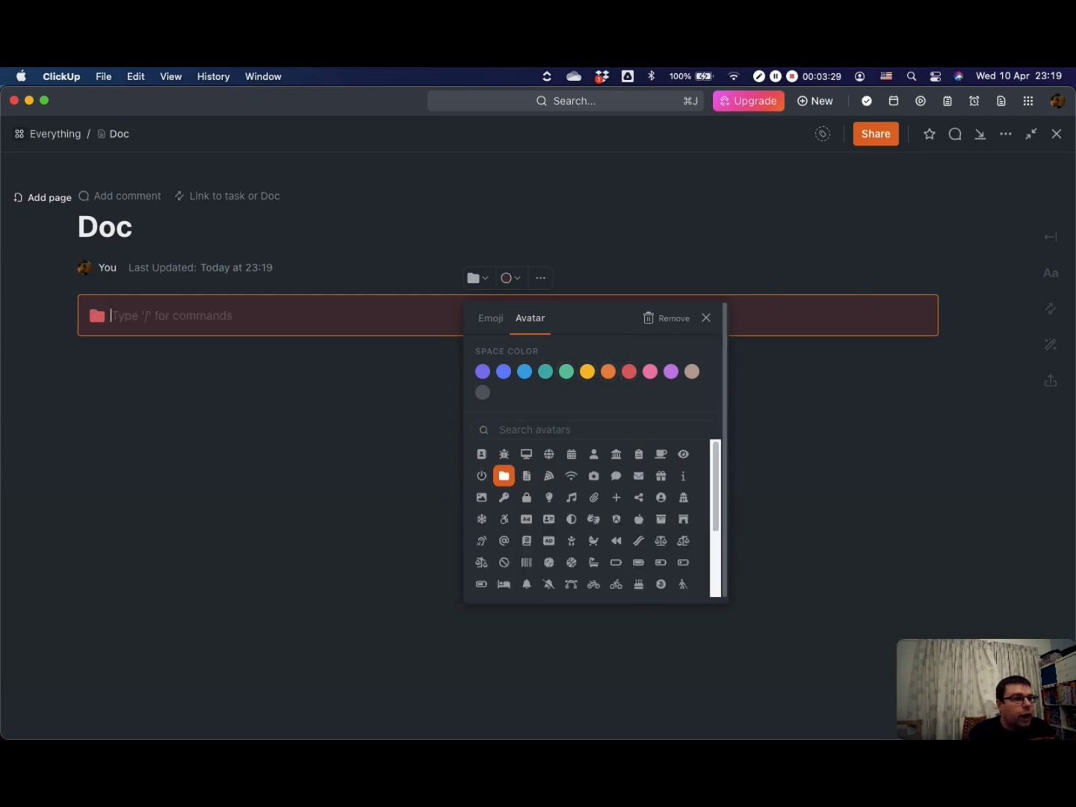
key(Escape)
text(Banner)
Step: Add blank lines below the banner and bring up the quick Notepad
key(Return)
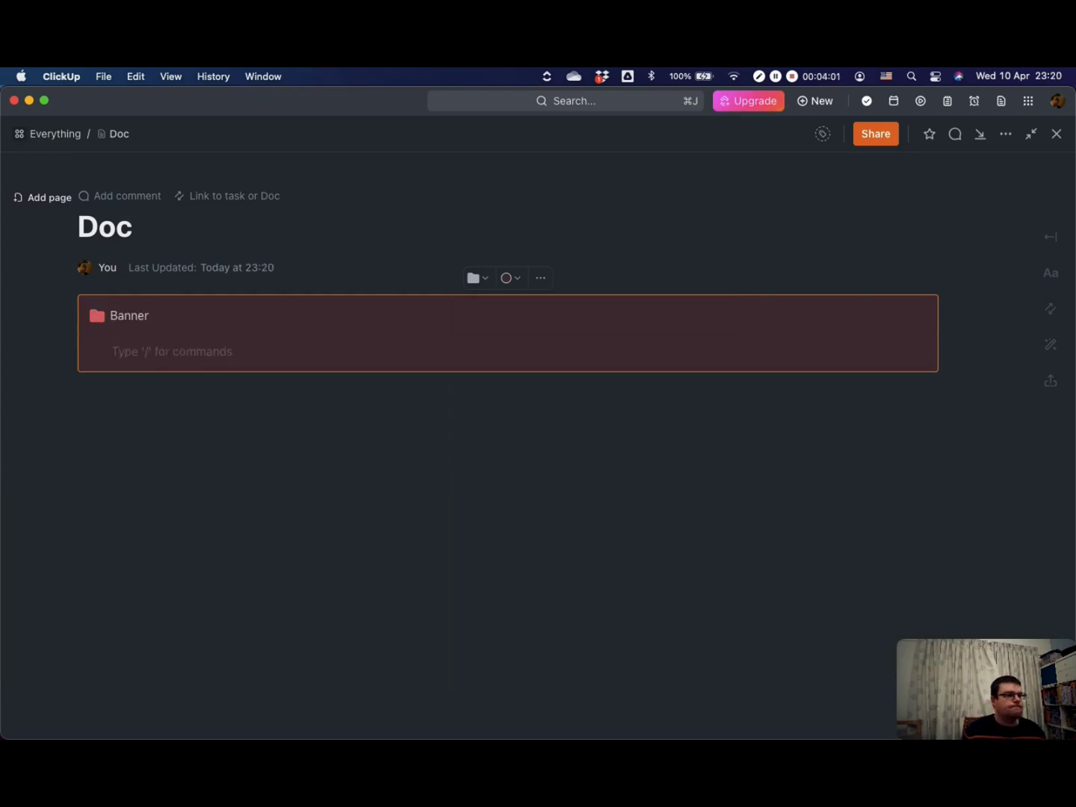
key(Return)
text(/)
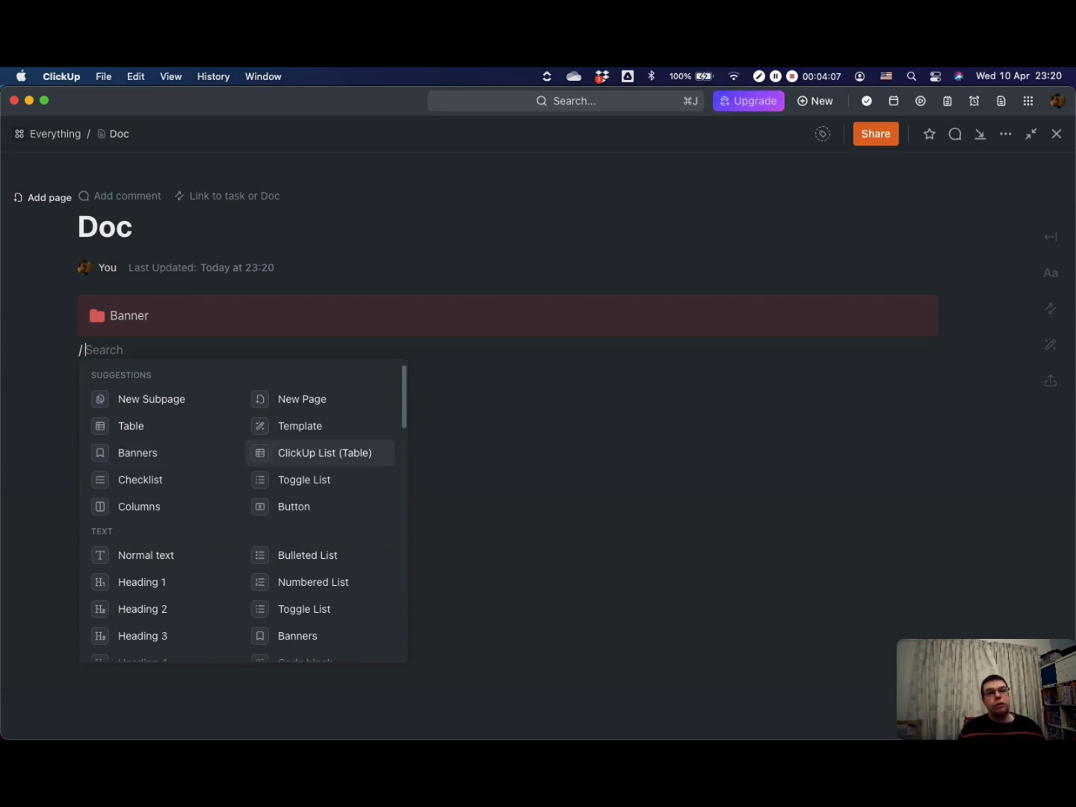
key(BackSpace)
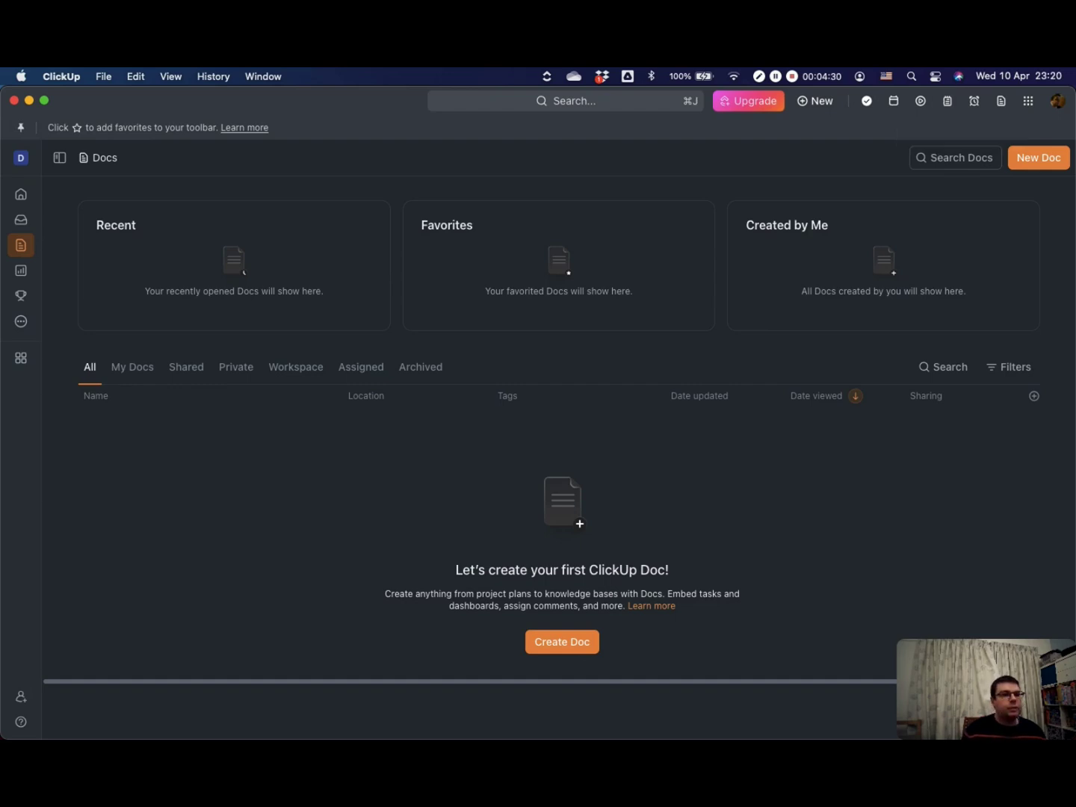
key(p)
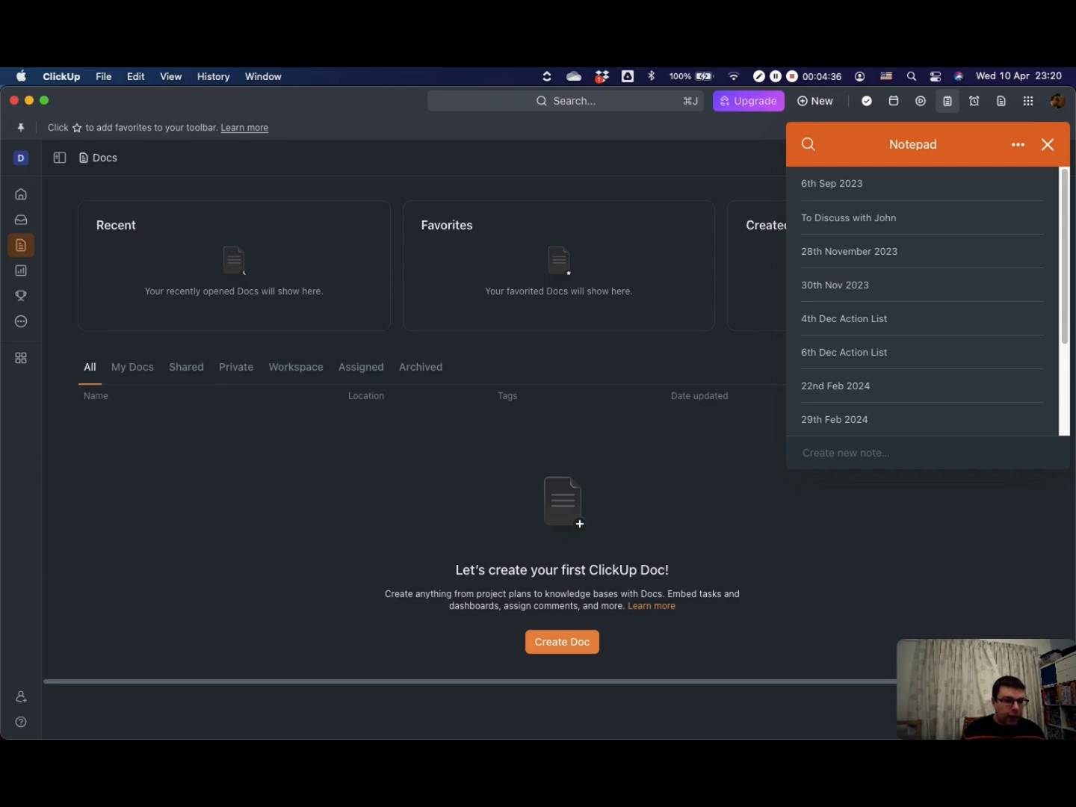
Step: Create a note named 'Test Note' with the line 'Anything you want'
text(Test Note)
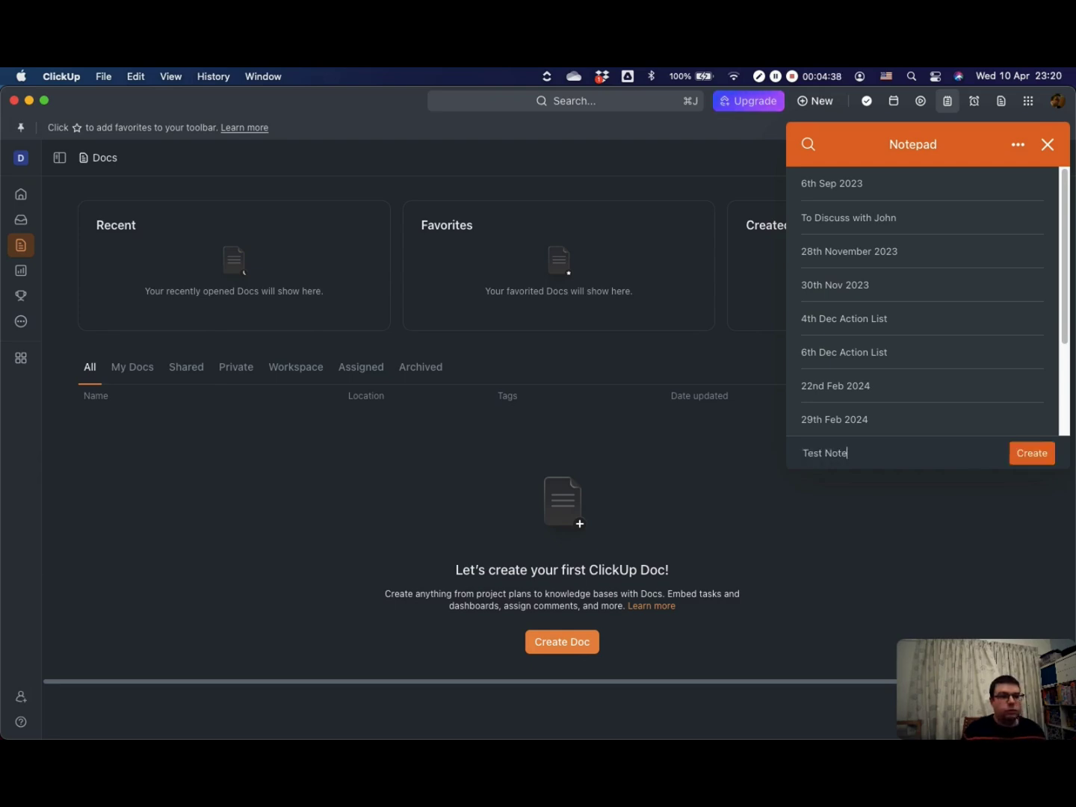
key(Return)
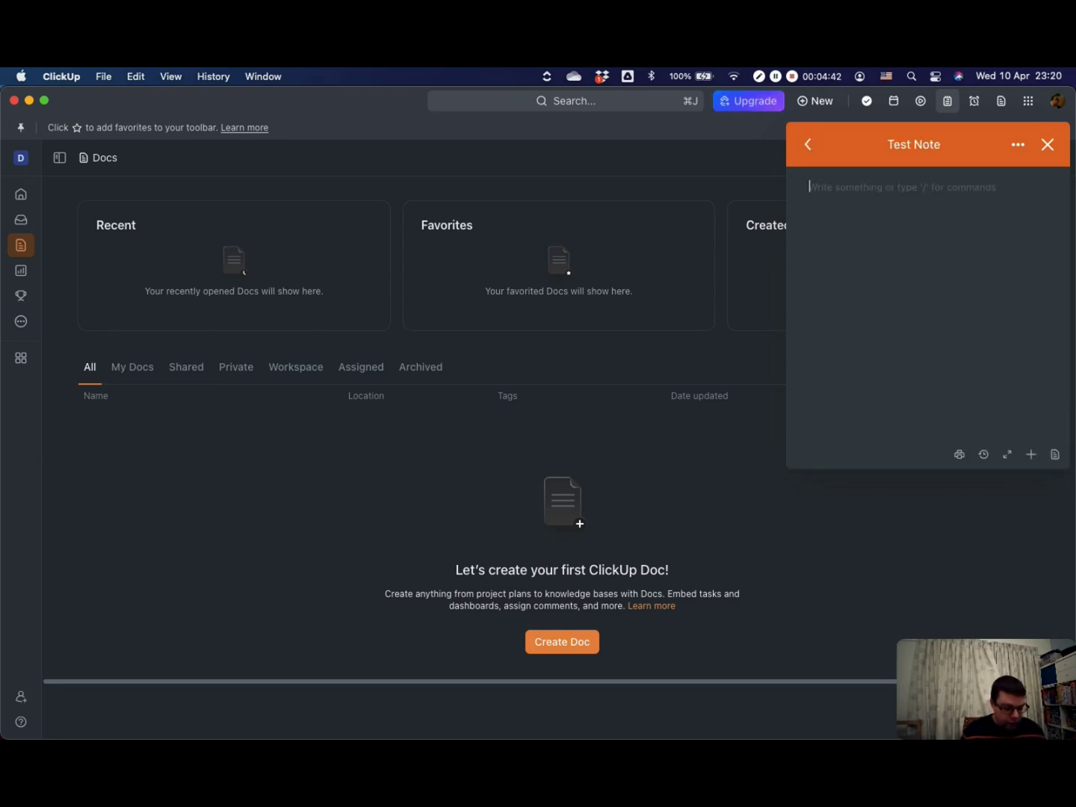
text(Anything you w)
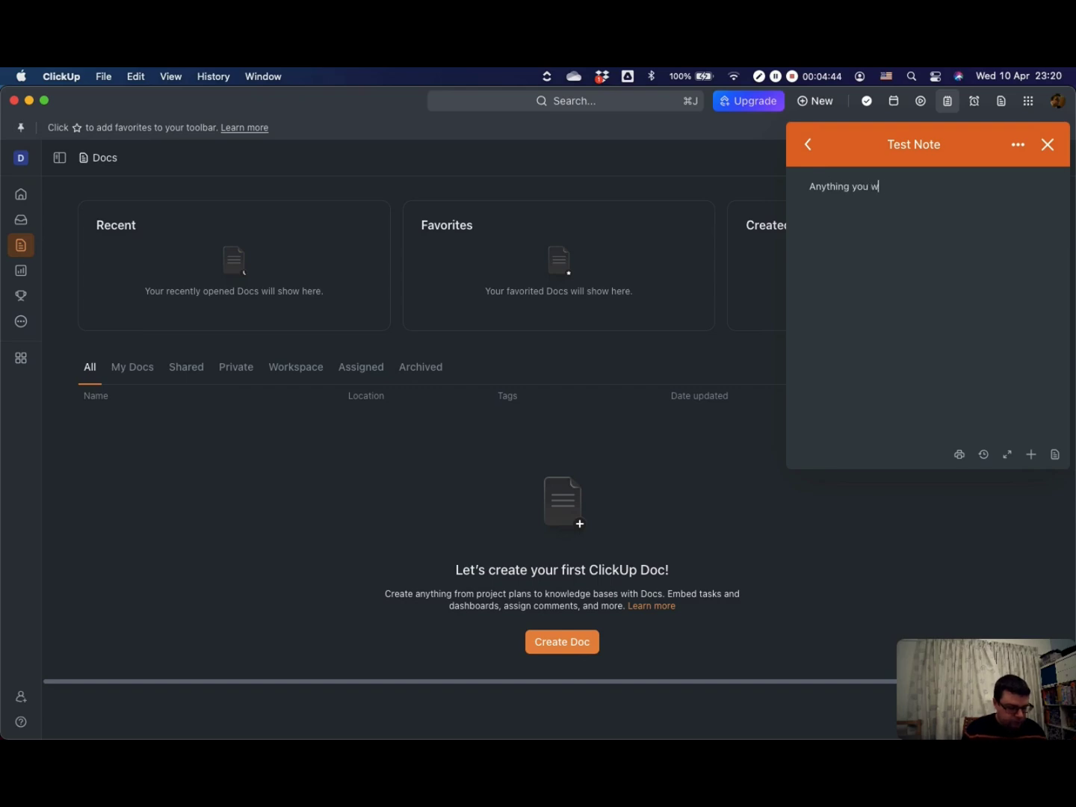
text(ant)
key(Return)
key(Return)
Step: Add a checklist item 'Task', expand the note, then close it
text([])
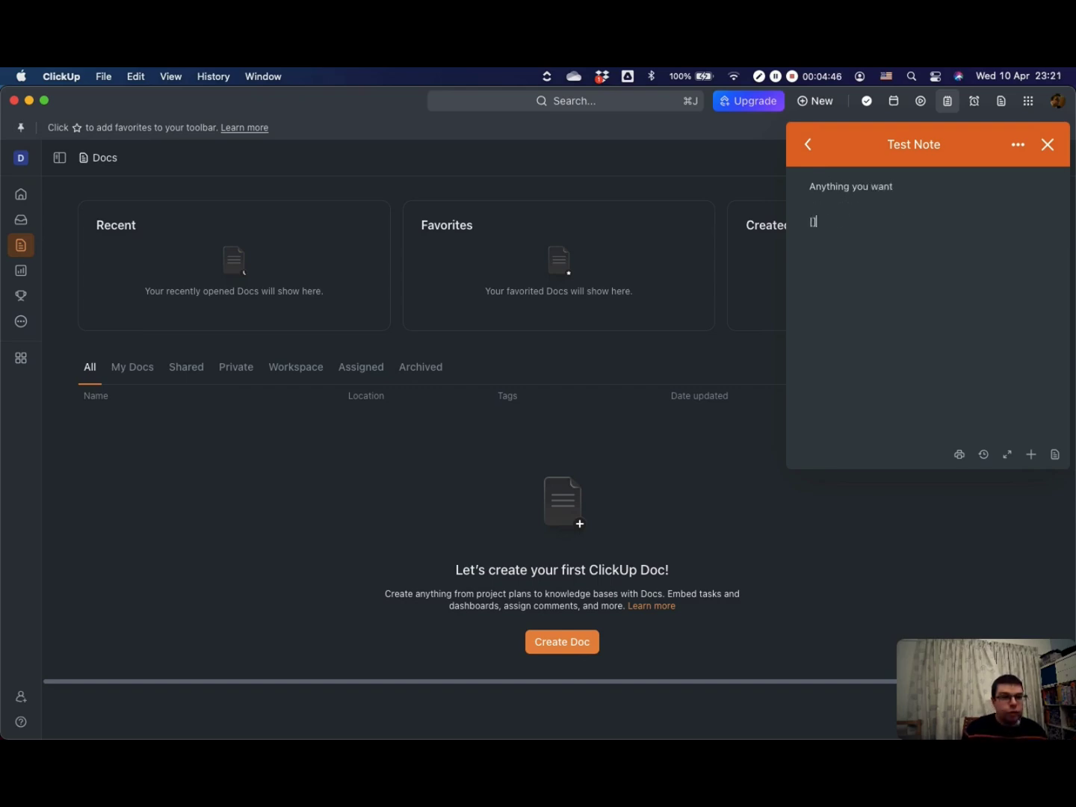
key(BackSpace)
key(BackSpace)
text([] )
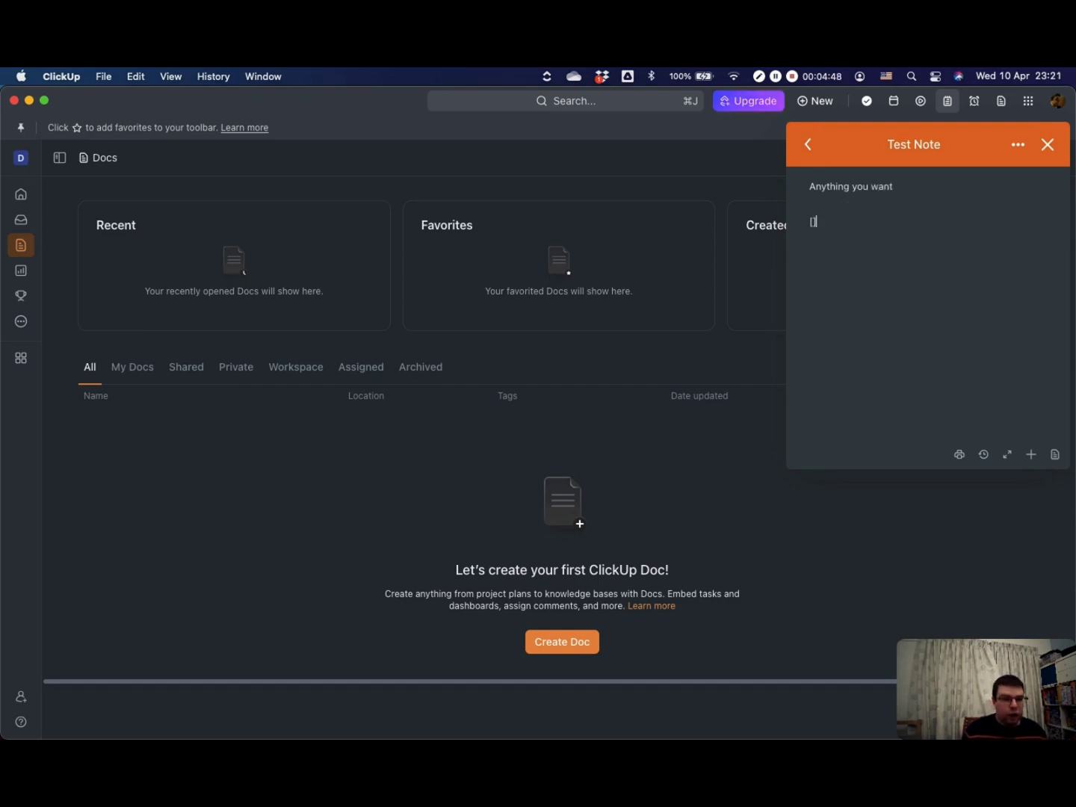
text(Task)
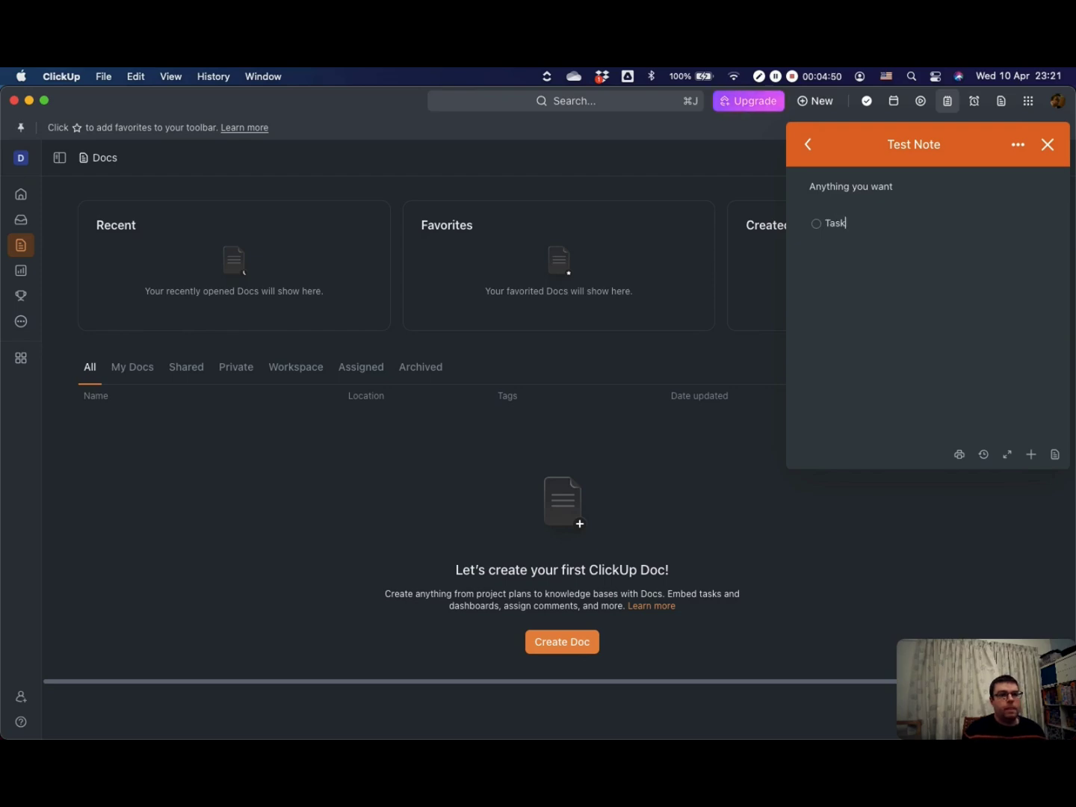
key(Return)
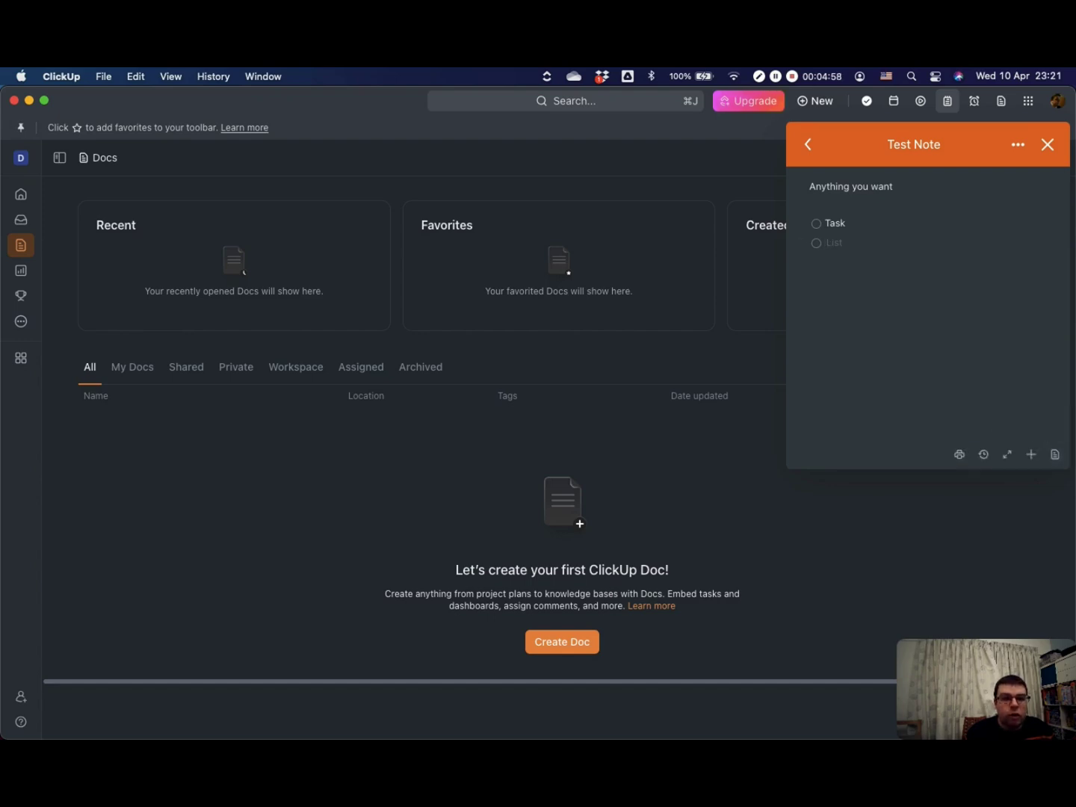
click(1008, 454)
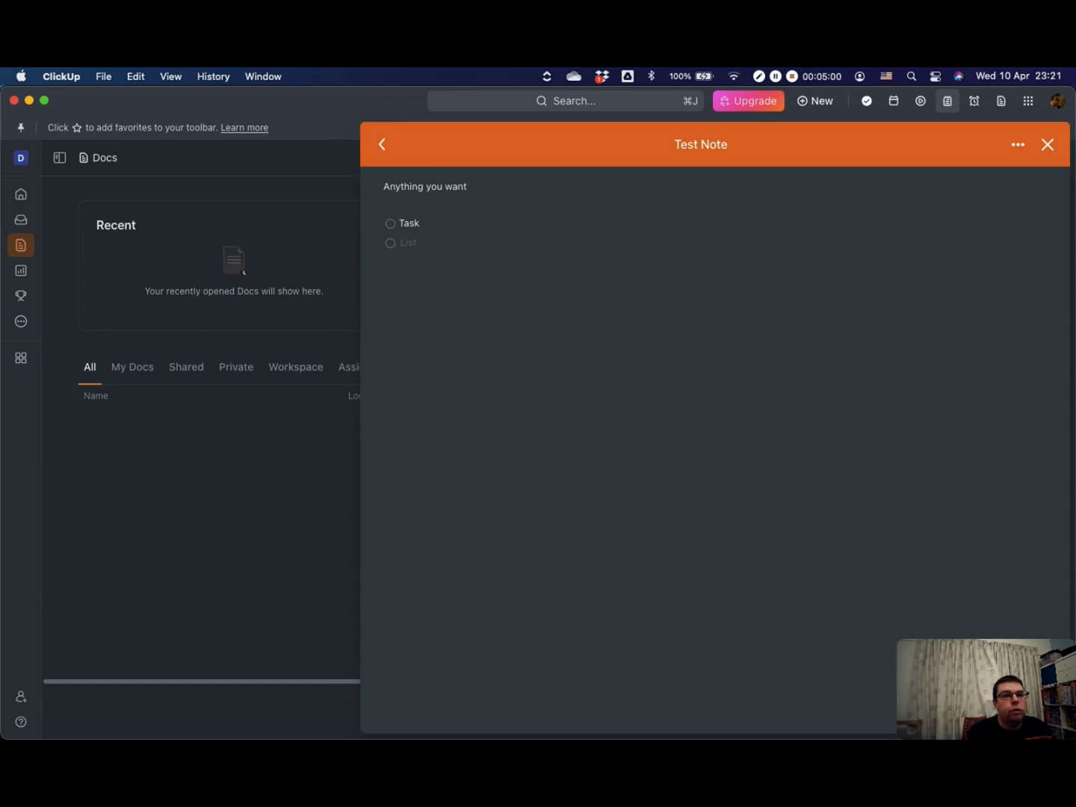
click(1047, 144)
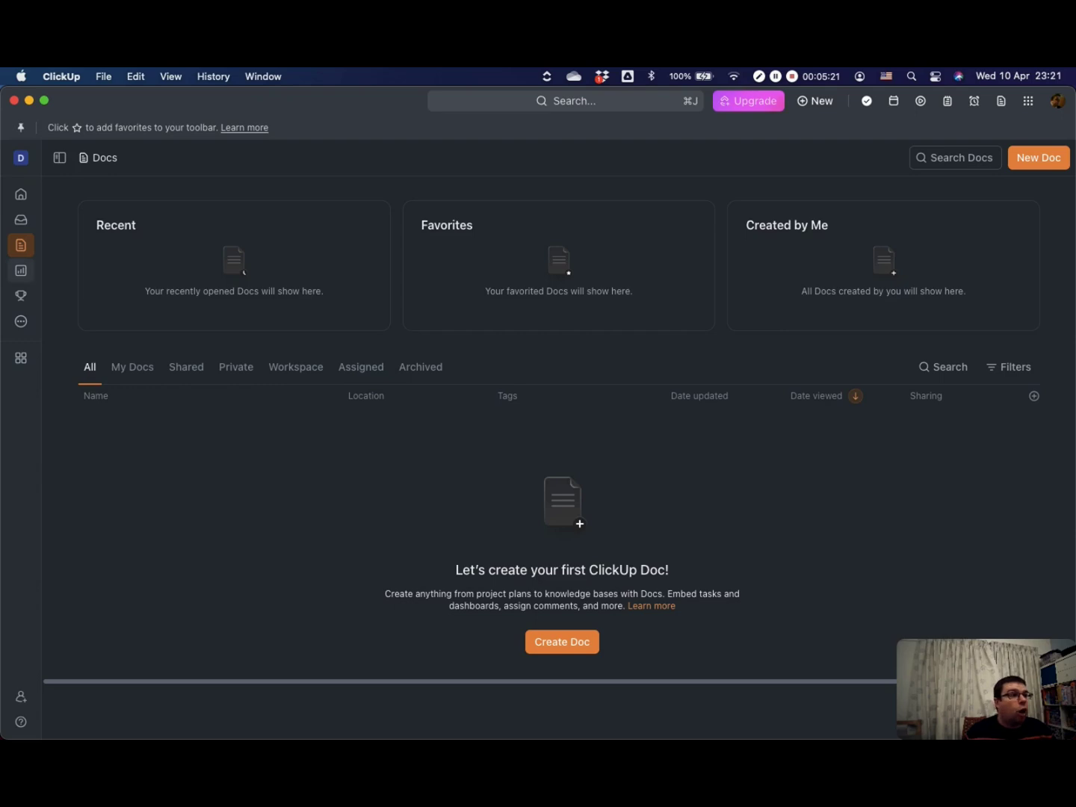
Step: Go to the Dashboards area from the sidebar
mouse_move(21, 270)
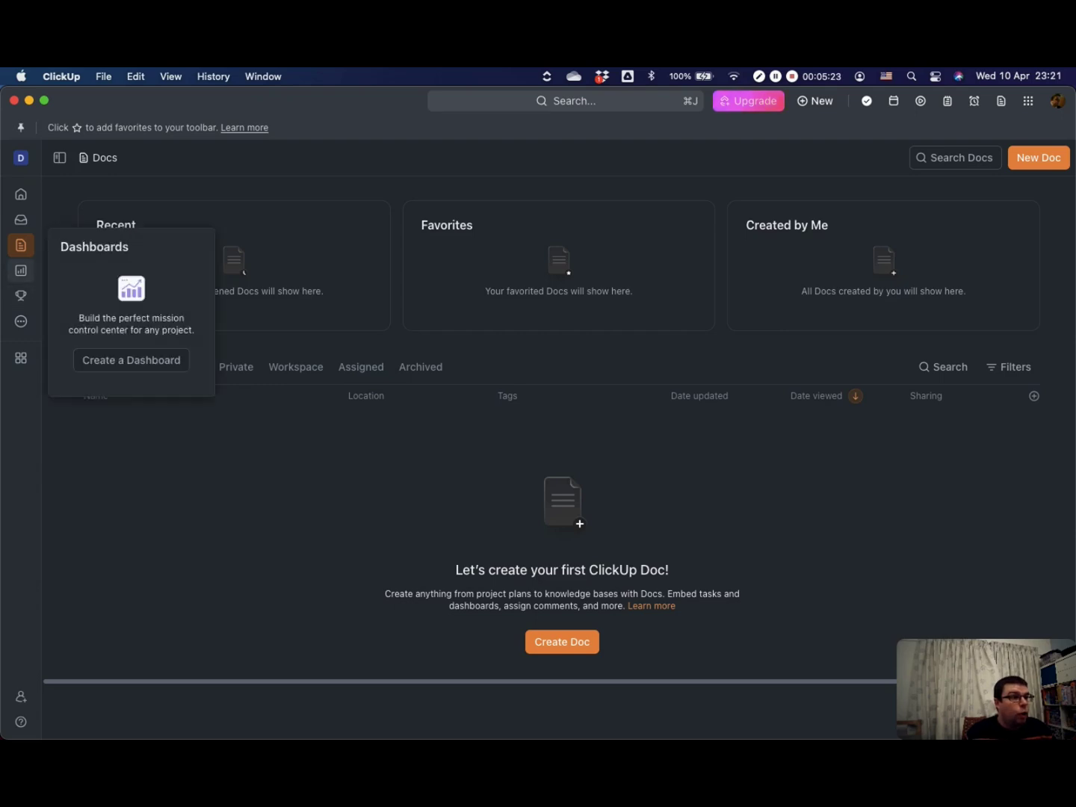
click(21, 270)
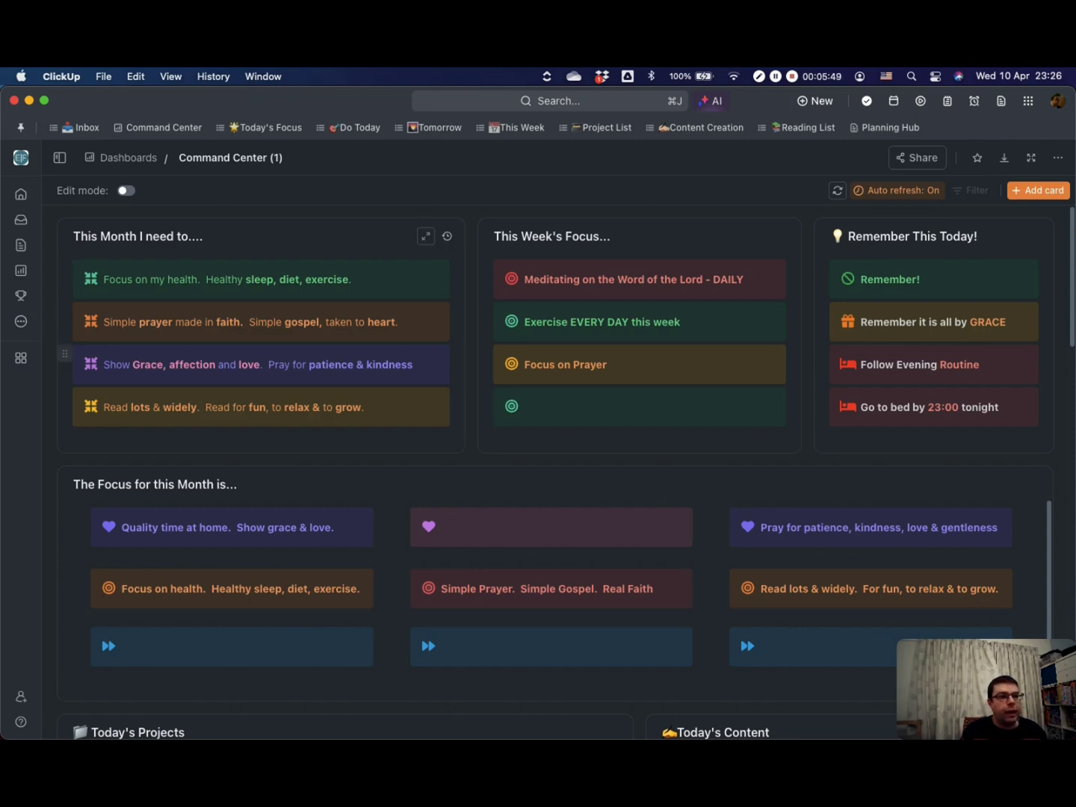
scroll(568, 471, down, 5)
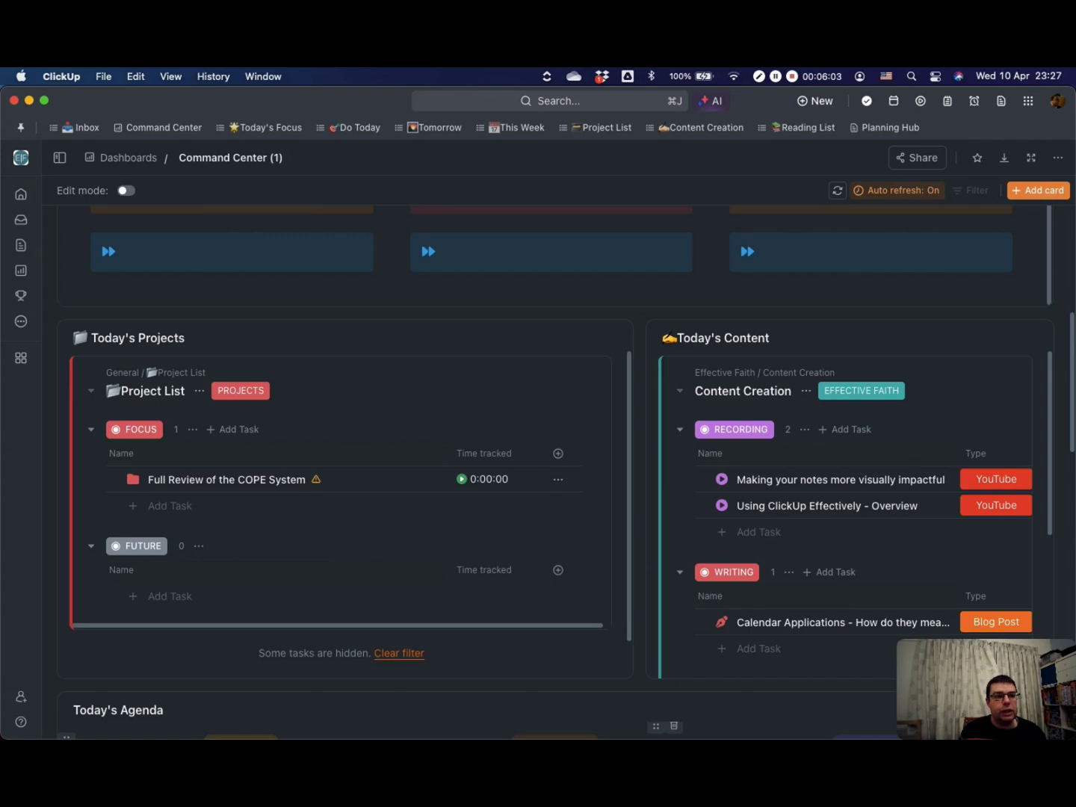
scroll(538, 448, down, 8)
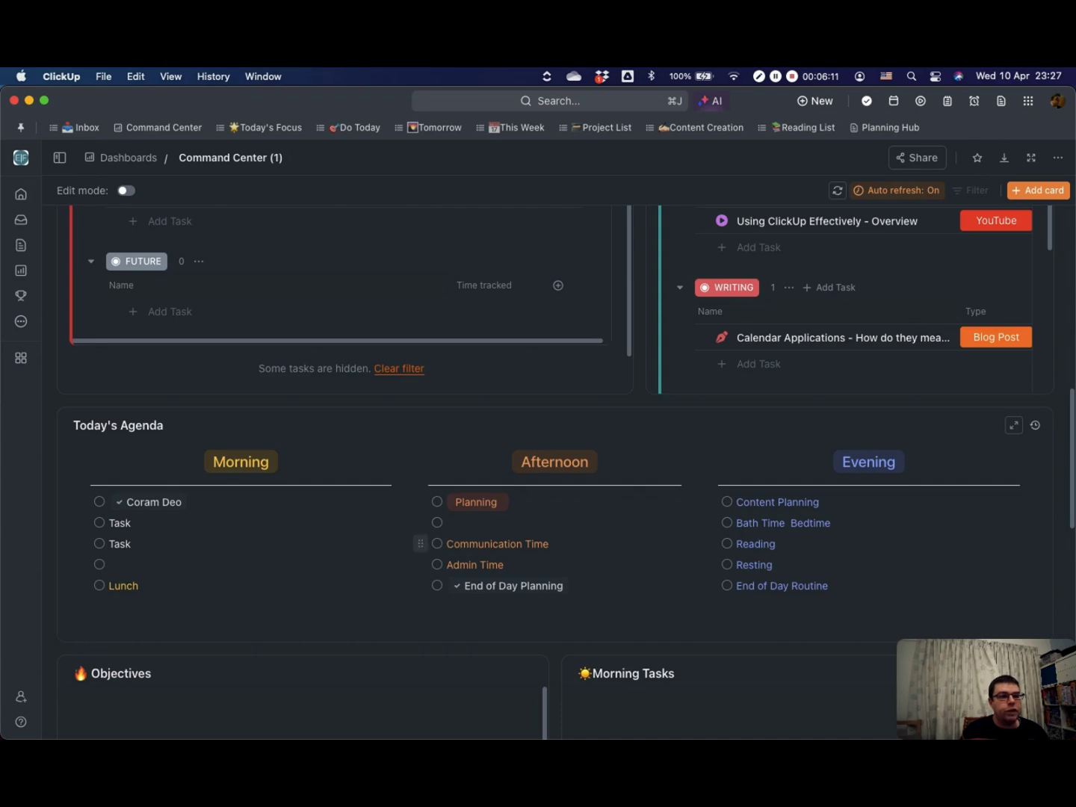
scroll(421, 462, down, 8)
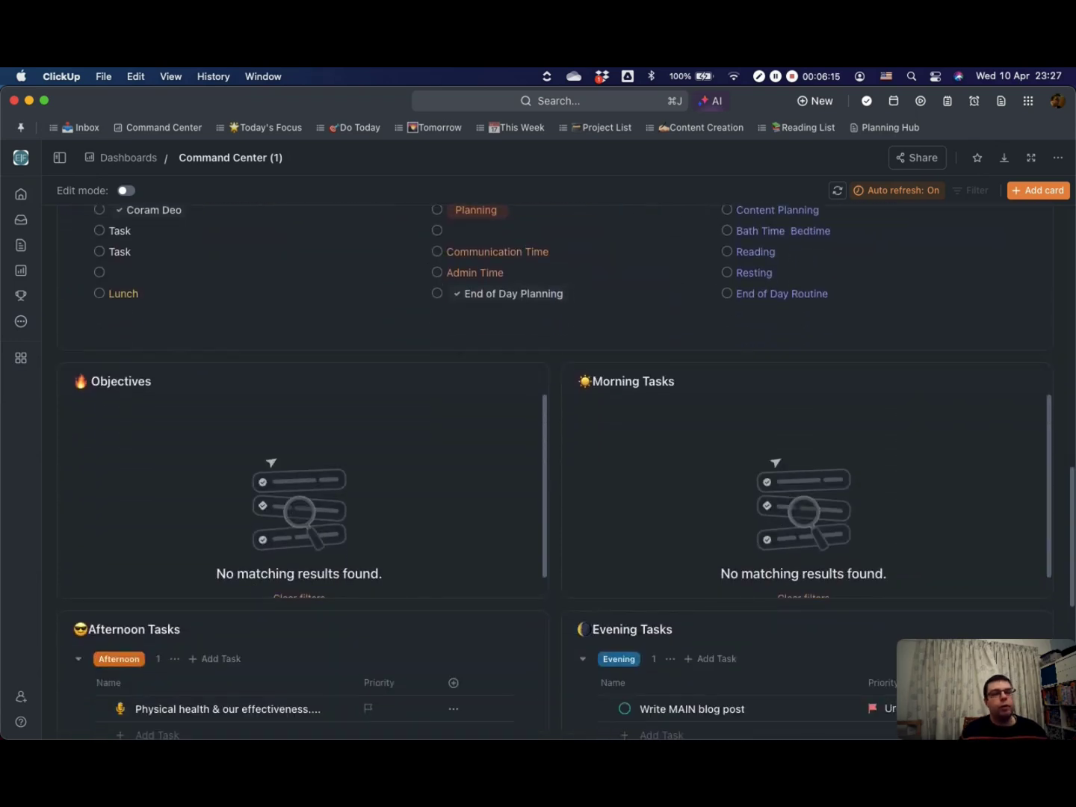
scroll(562, 472, down, 1)
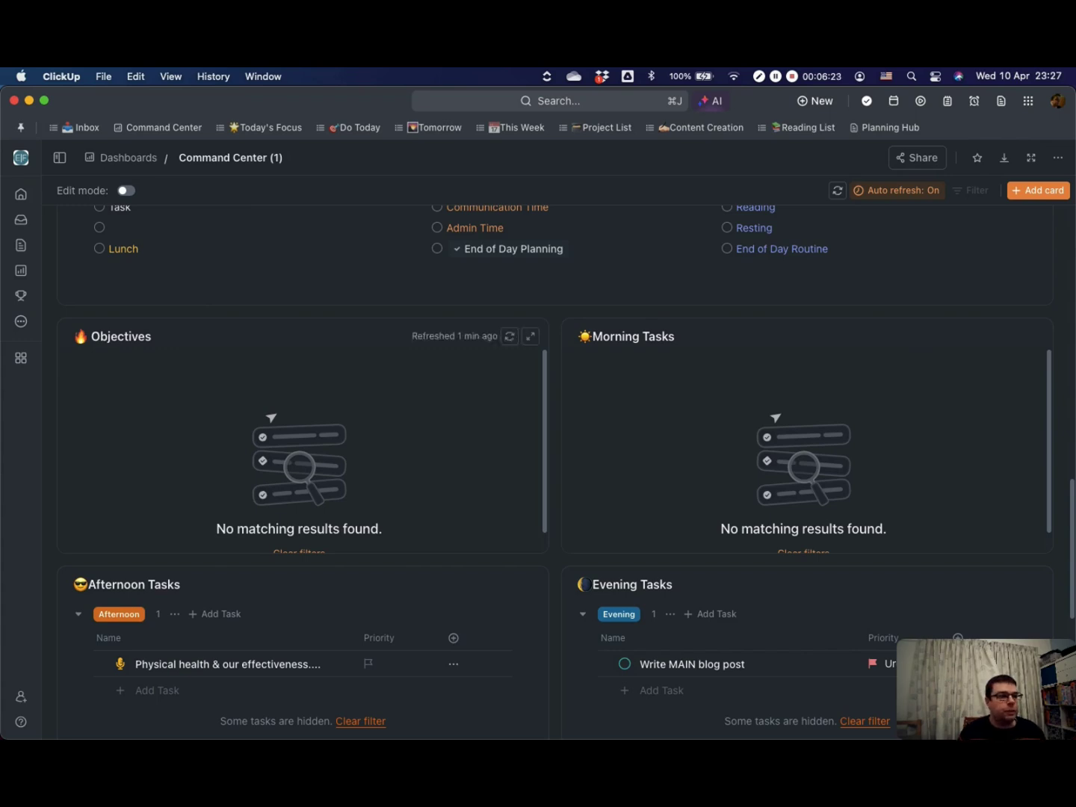
scroll(224, 657, down, 3)
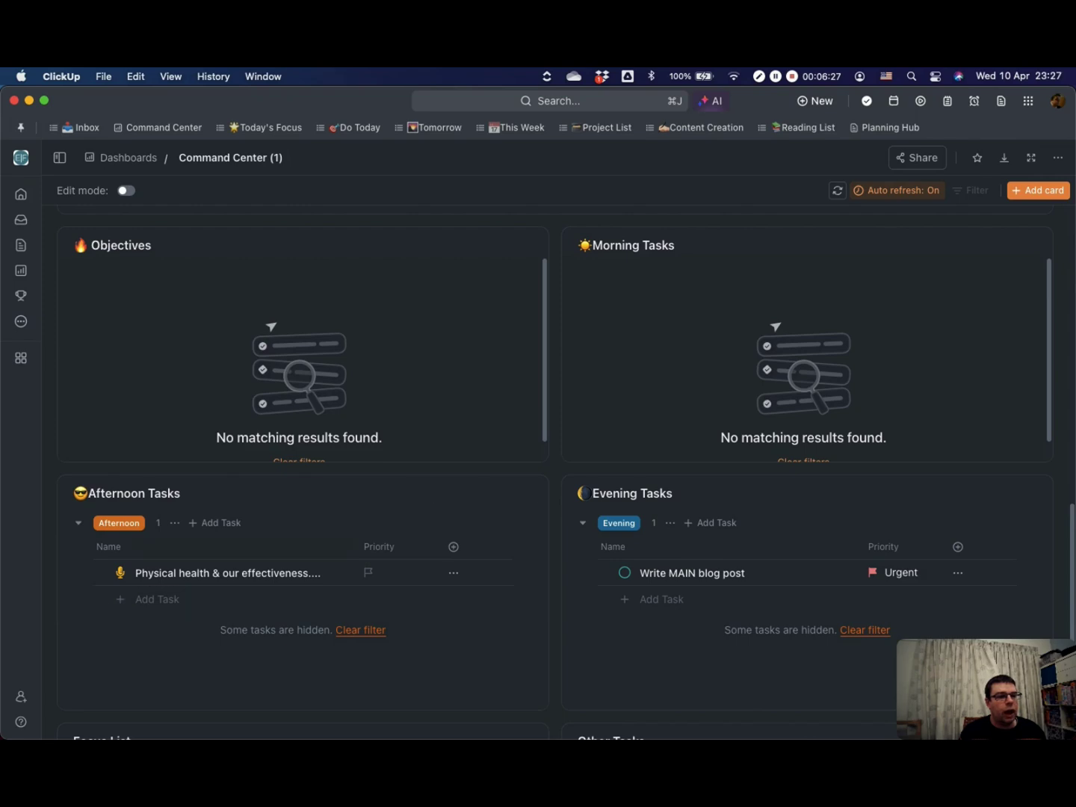
scroll(299, 597, down, 2)
scroll(672, 523, down, 6)
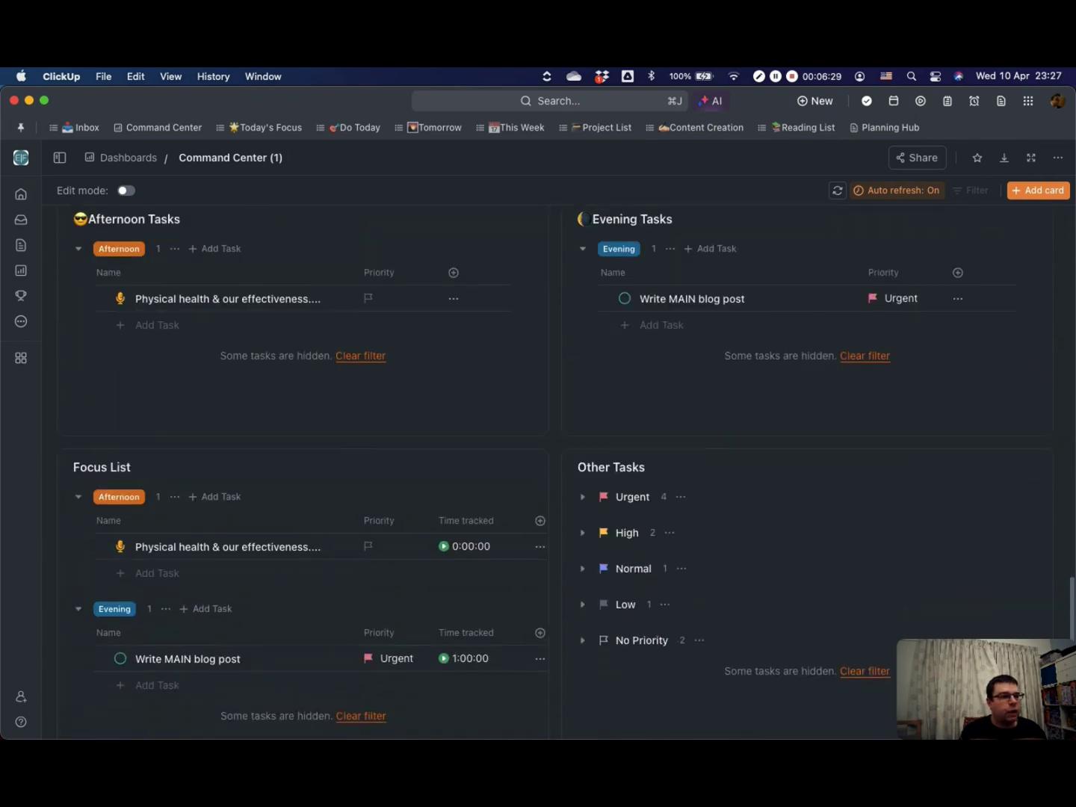
scroll(299, 523, down, 2)
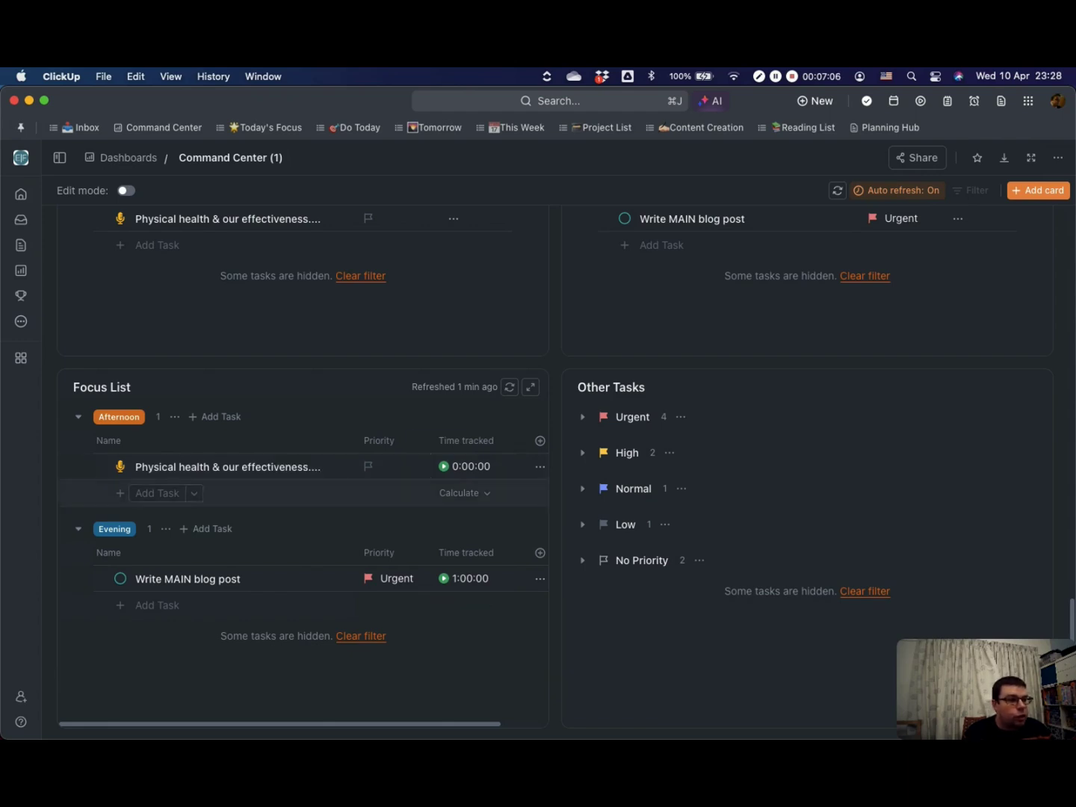
scroll(478, 464, up, 10)
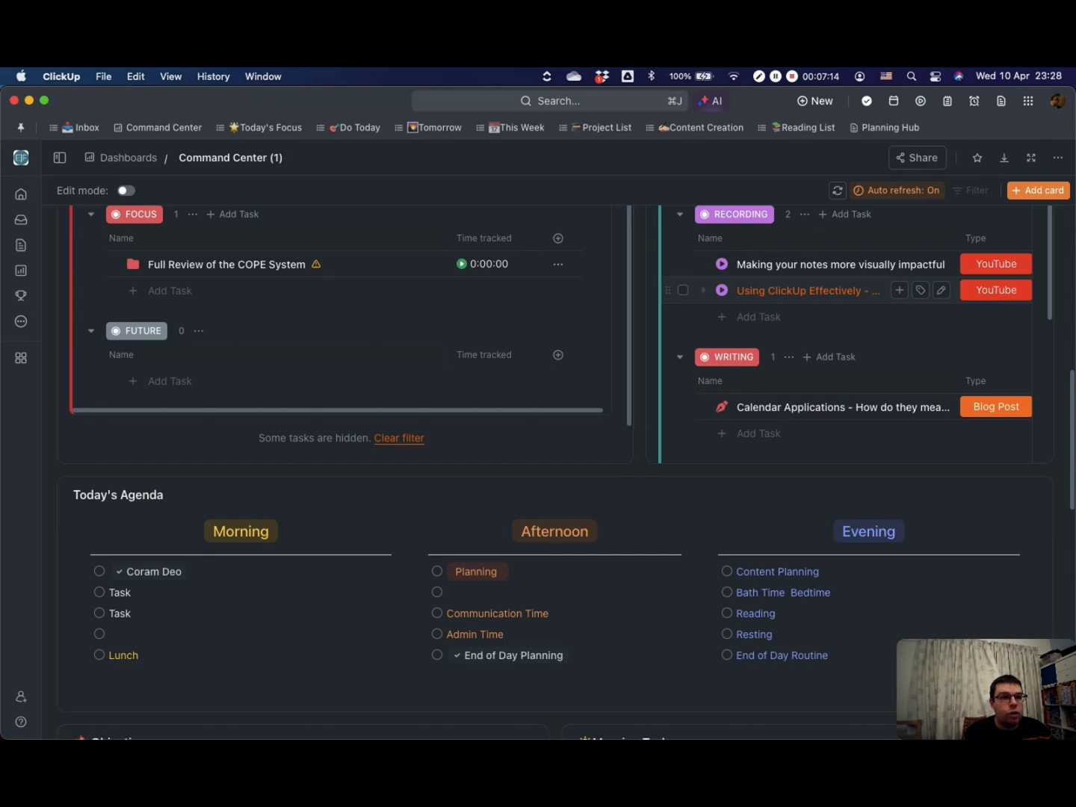
click(799, 291)
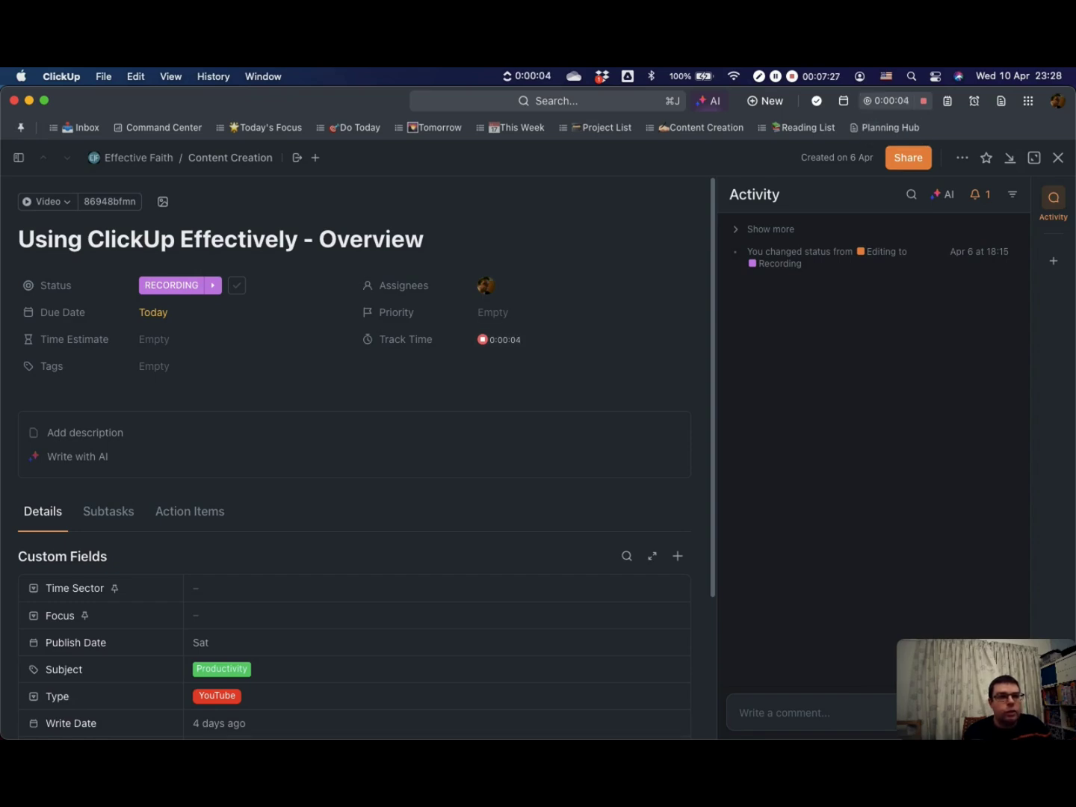
Step: Close the task with its timer still running to return to Command Center
click(1058, 158)
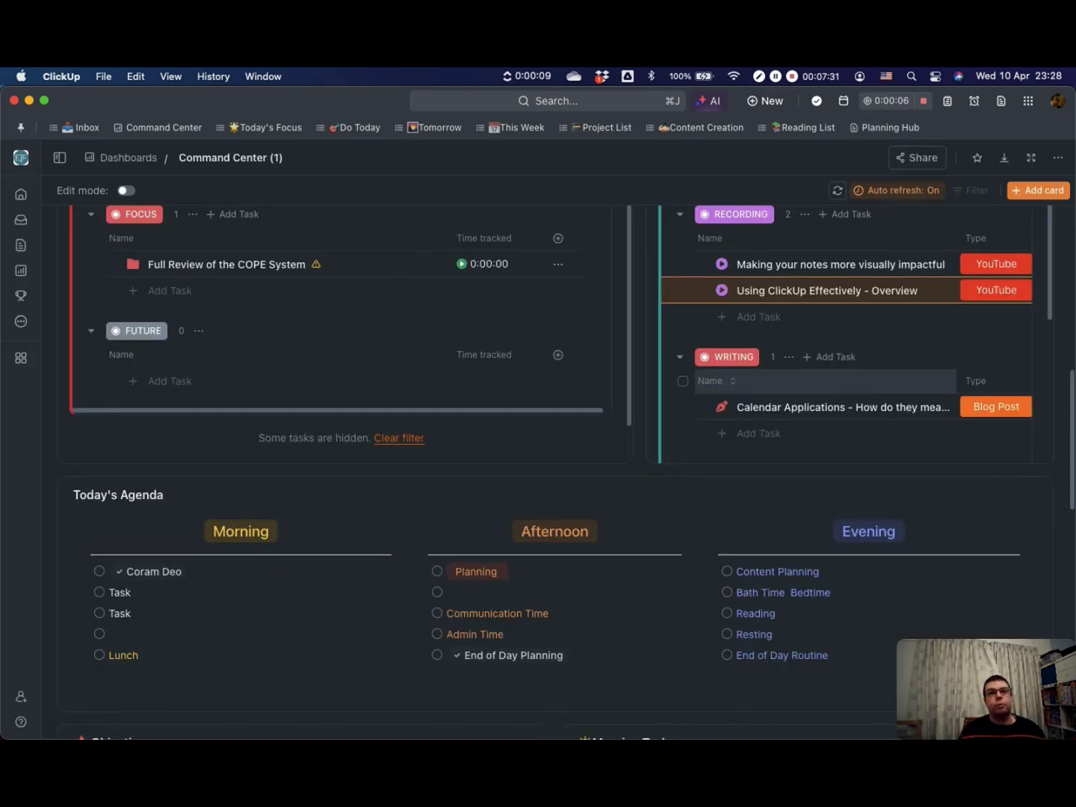